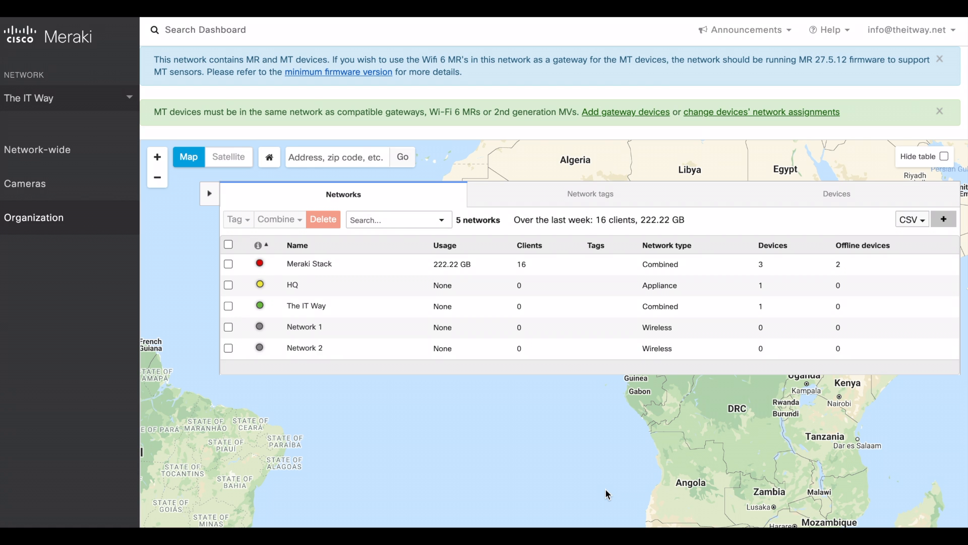
Step: Search the organization inventory for 'MT' and select the MT20 sensor
mouse_move(91, 224)
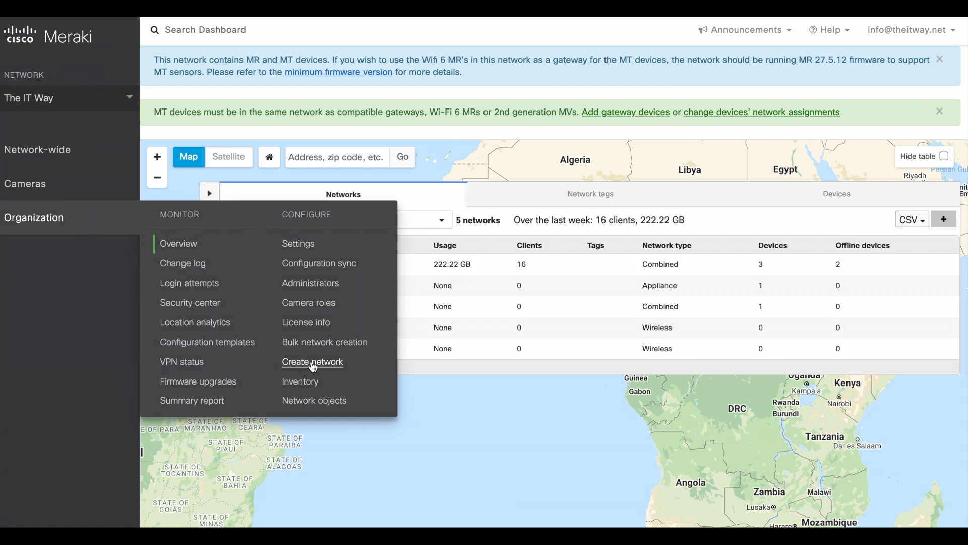
click(308, 385)
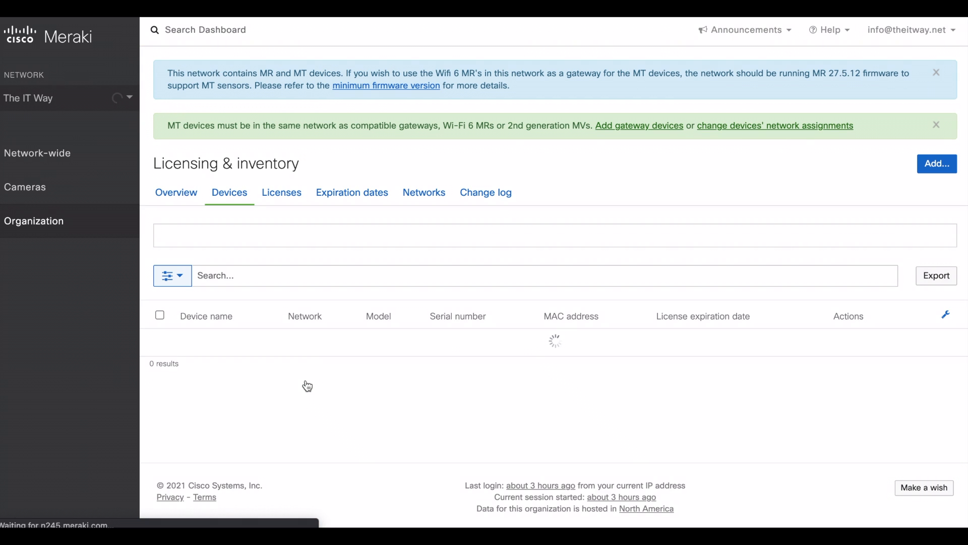
click(337, 314)
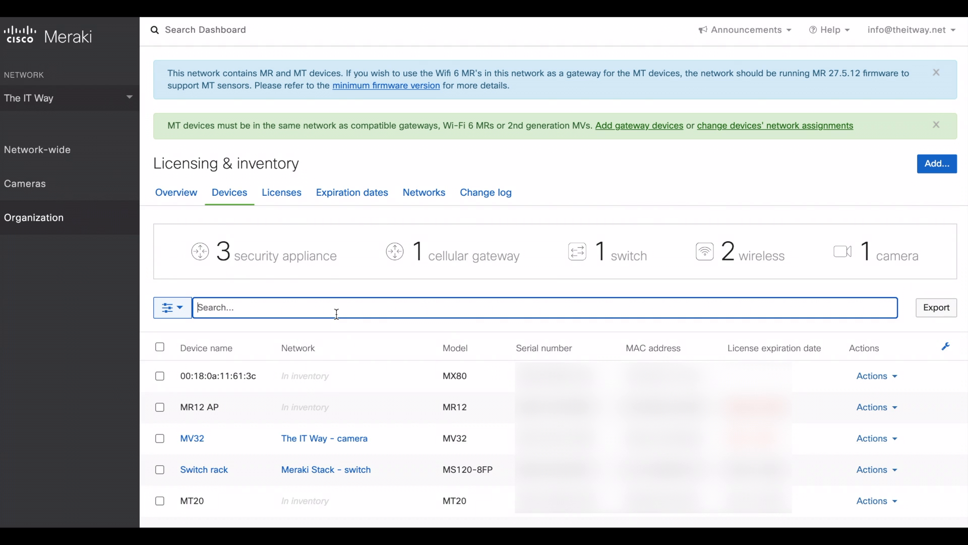
text(MT)
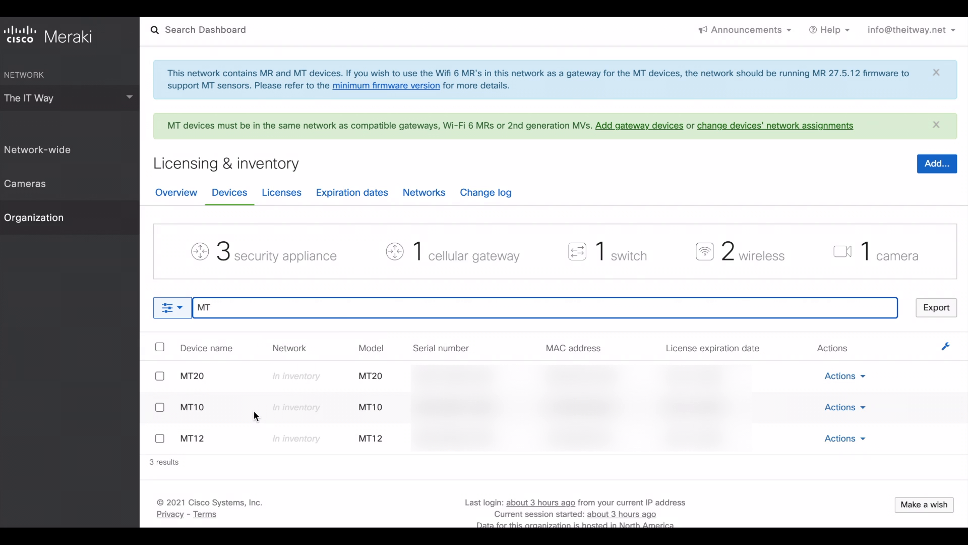
click(160, 376)
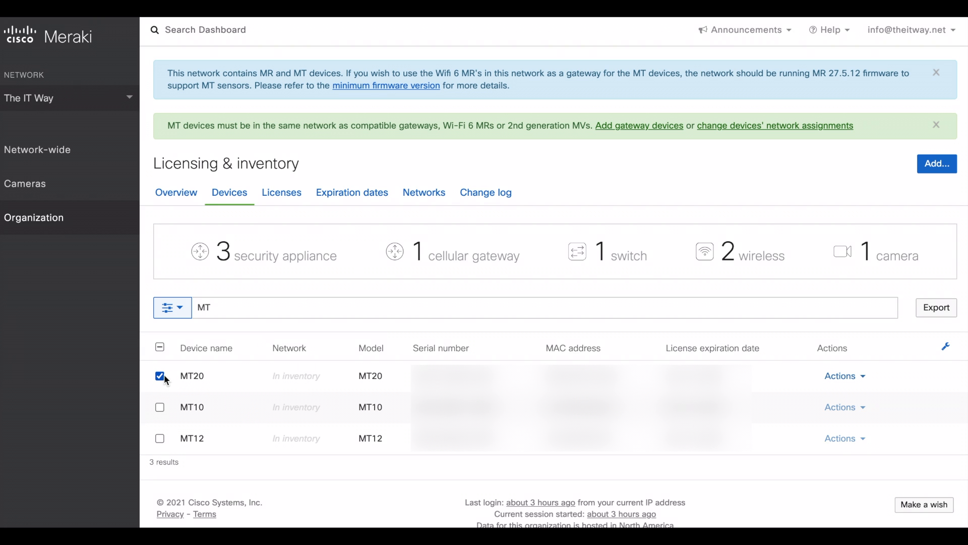
Step: Change MT20's network assignment to The IT Way and confirm the move
click(845, 376)
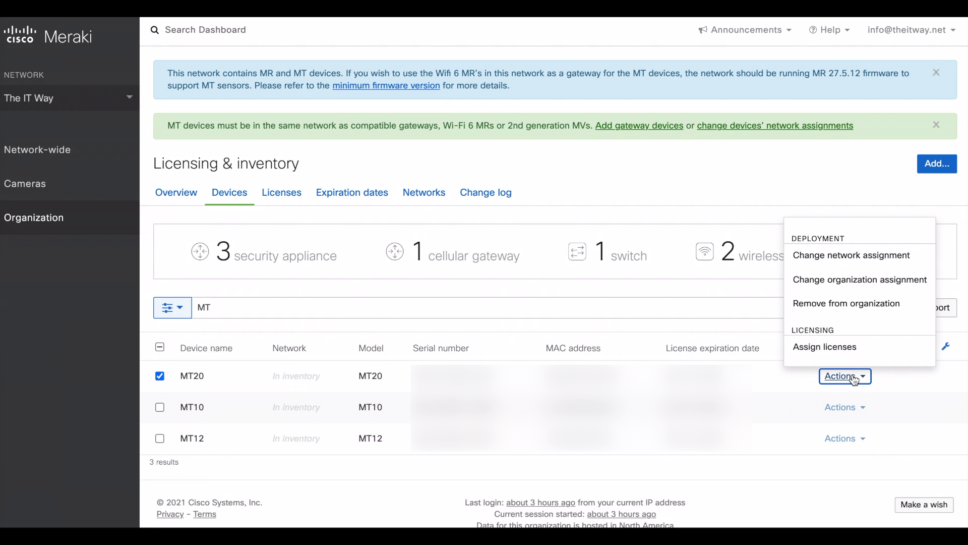
click(840, 261)
click(461, 194)
click(445, 303)
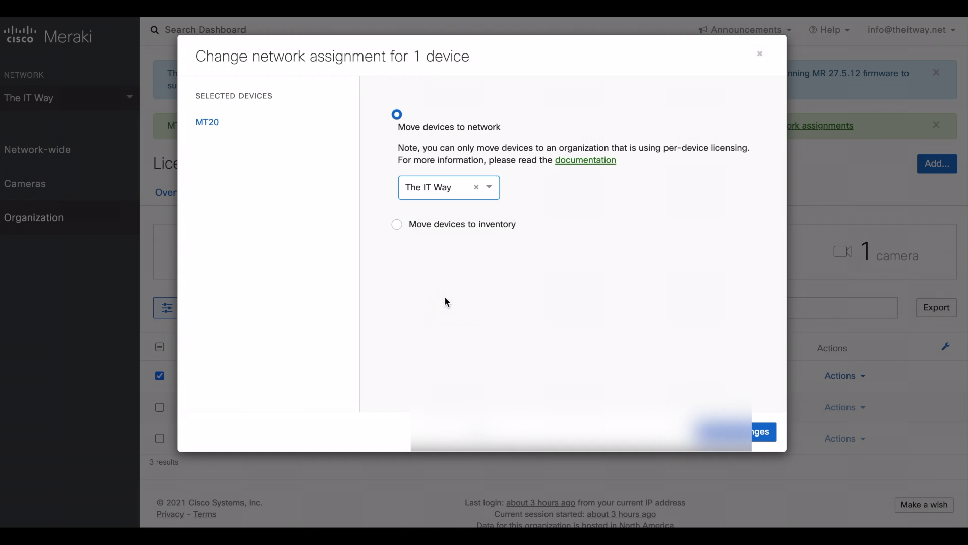
click(764, 432)
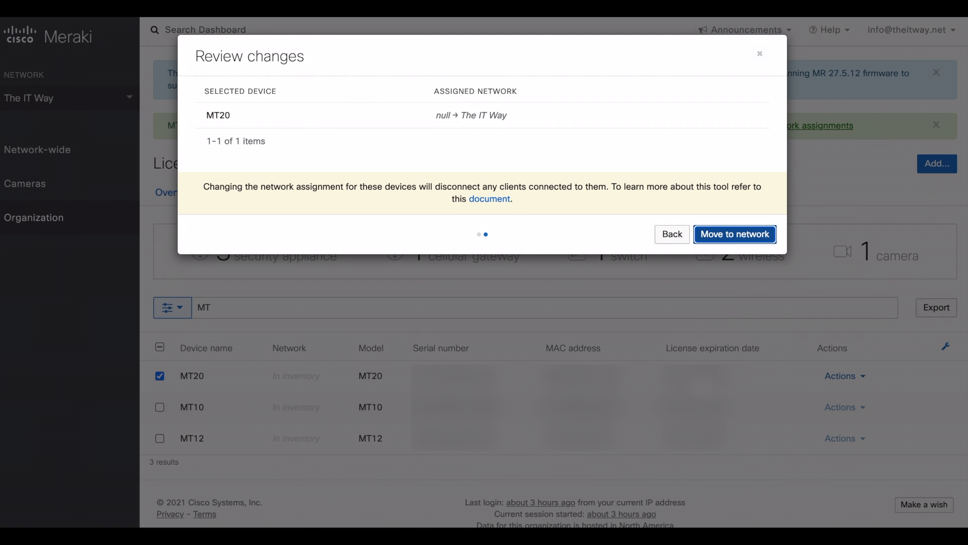
click(729, 237)
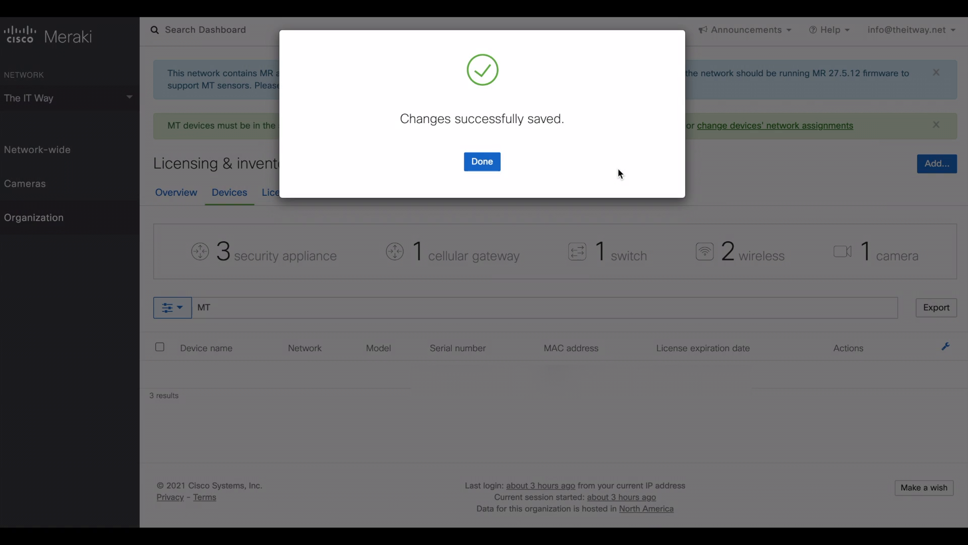
click(483, 167)
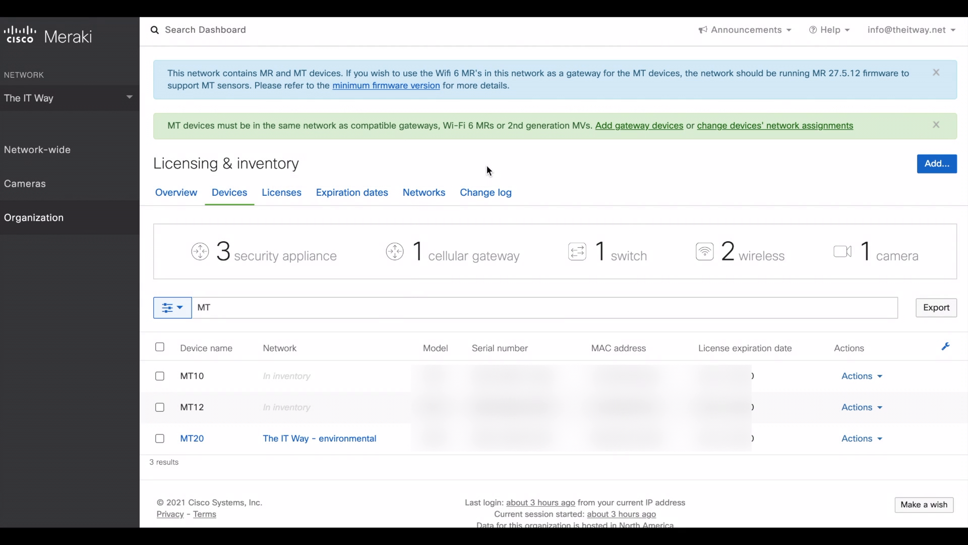
Step: Reload the dashboard and open Environmental > Overview for The IT Way
key(super+r)
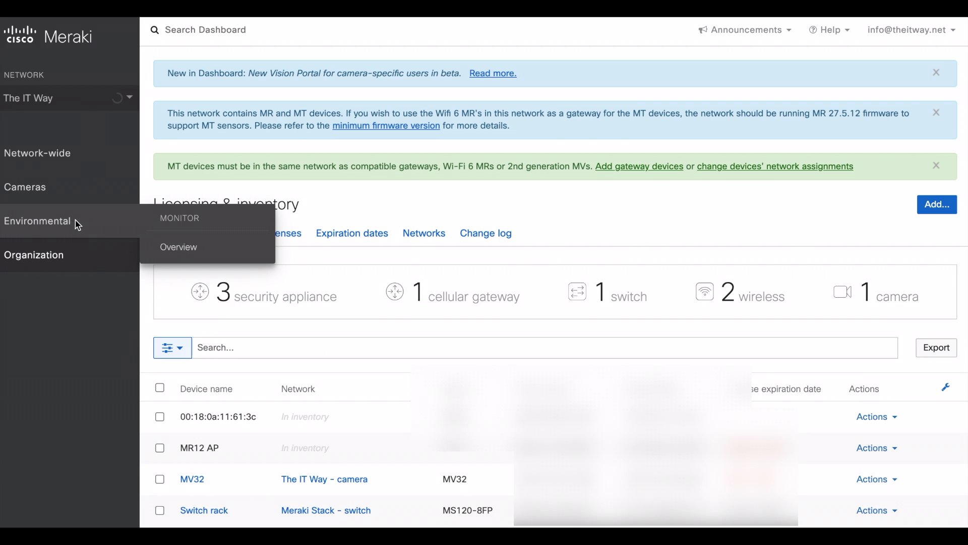
mouse_move(61, 216)
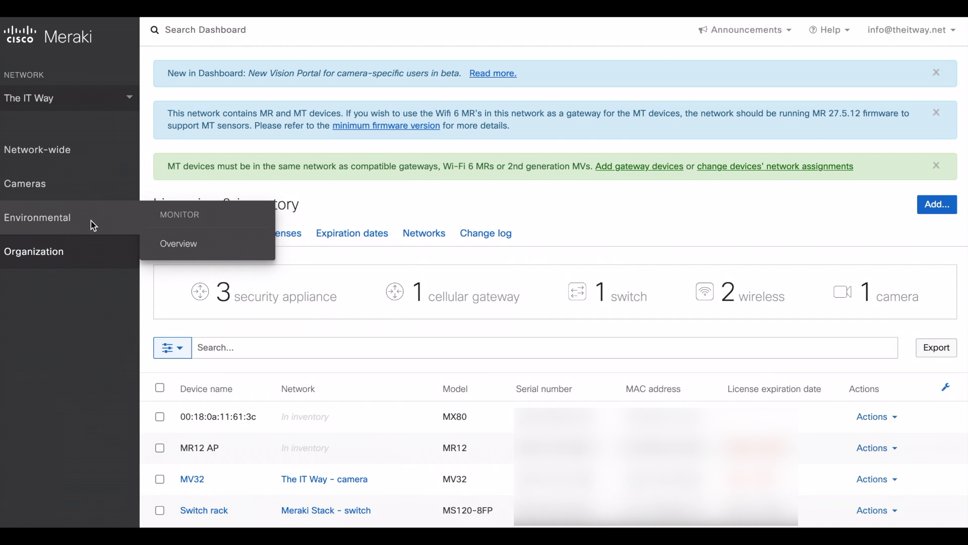
mouse_move(48, 200)
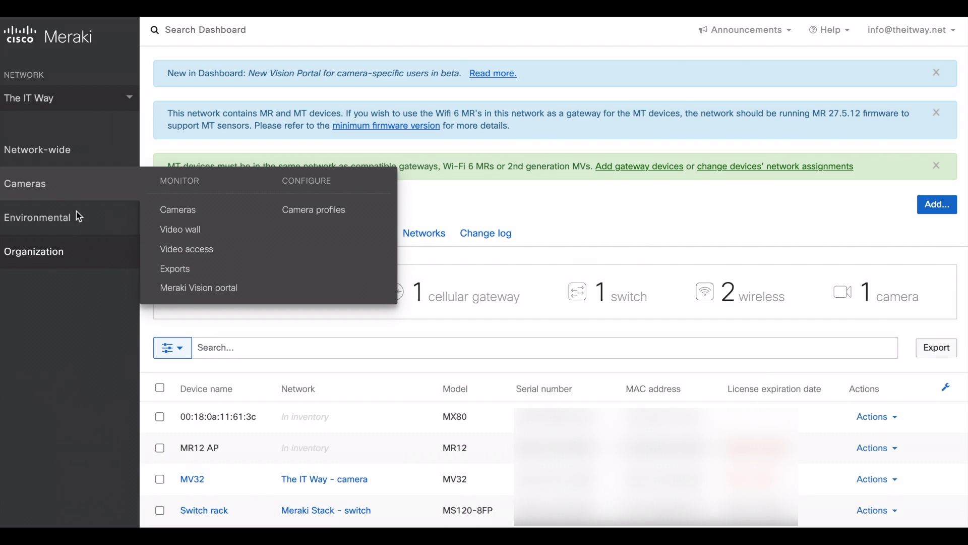
click(182, 246)
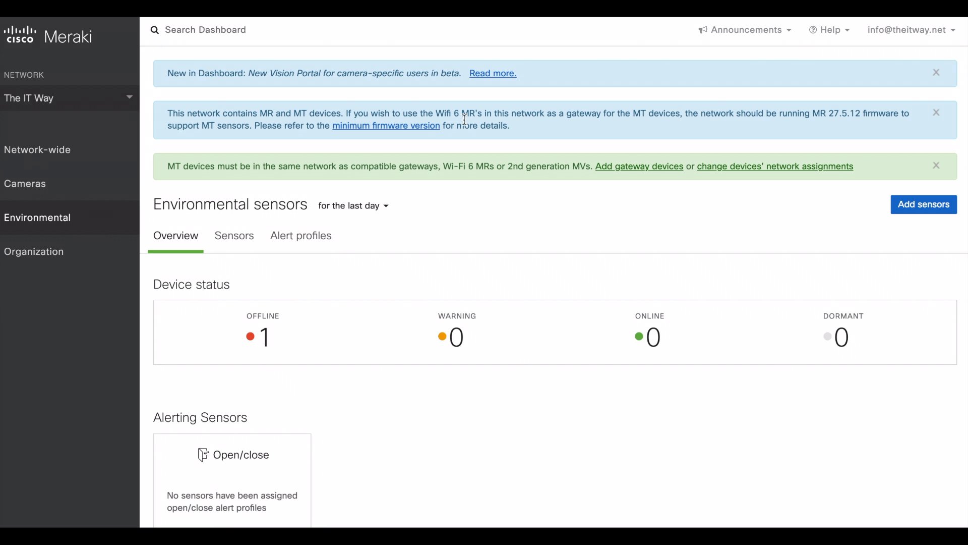
Step: Highlight the notice's Wifi 6 mention, required firmware version and same-network requirement
mouse_move(463, 112)
mouse_down()
mouse_move(487, 113)
mouse_move(465, 114)
mouse_up()
click(833, 113)
drag(833, 113, 849, 113)
drag(194, 166, 275, 169)
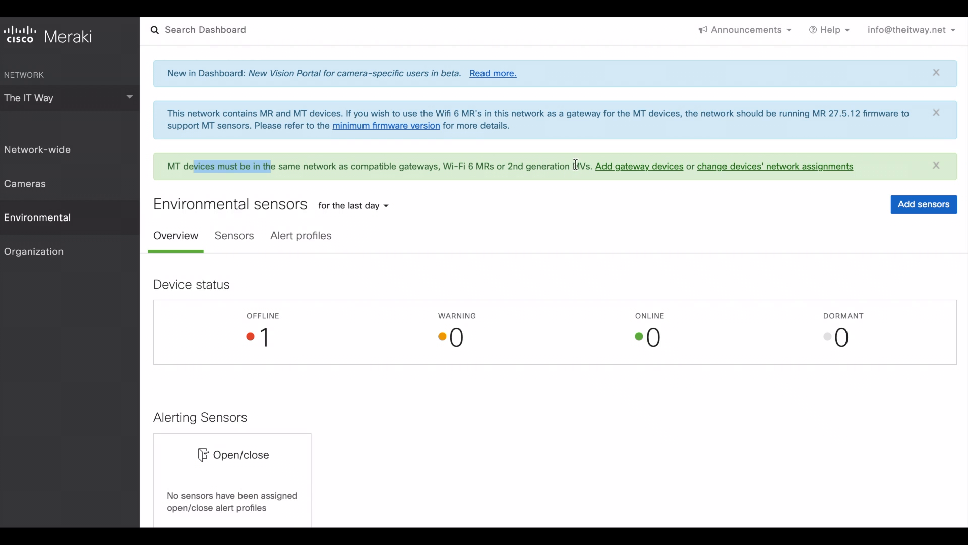
Step: Open the 'minimum firmware version' guide link in a new tab
right_click(428, 130)
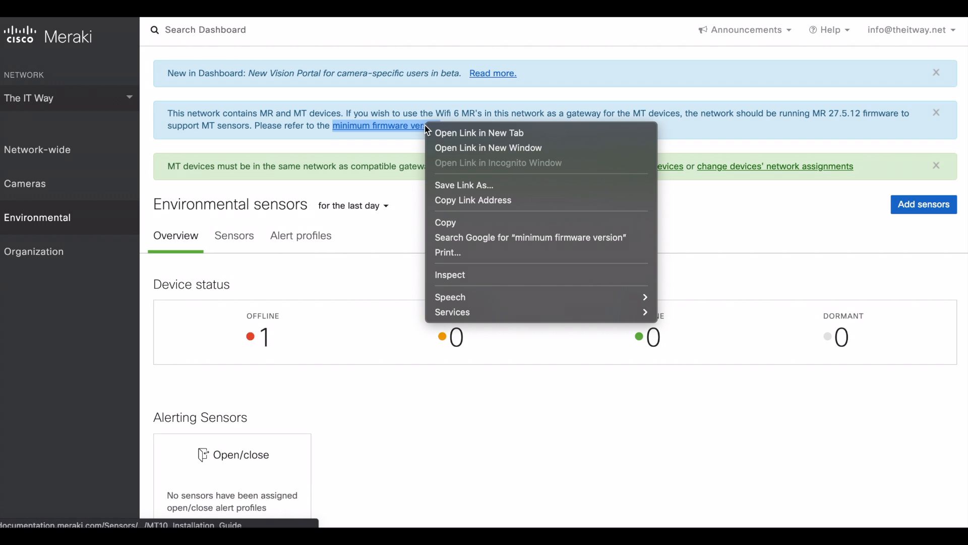
click(436, 133)
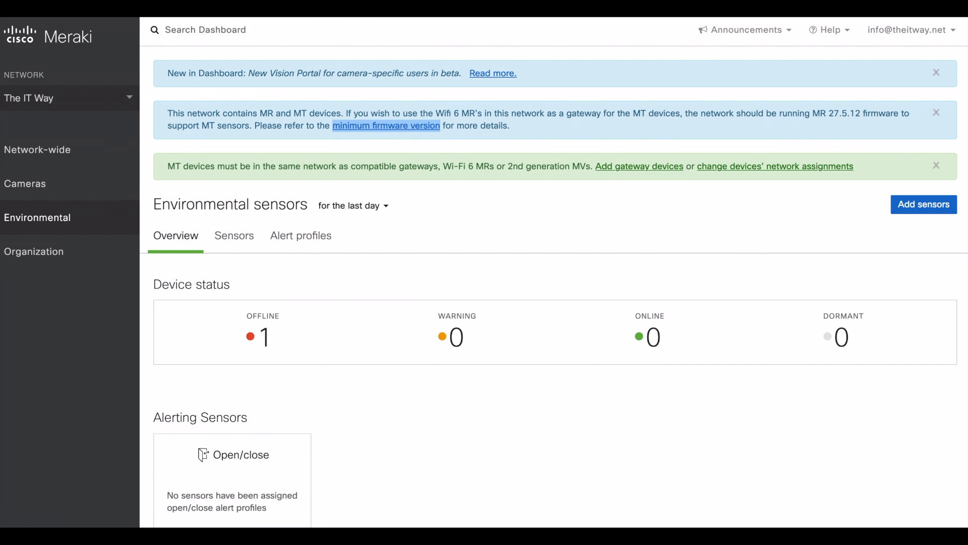
click(464, 10)
Step: Review the guide's supported-gateways warning, then return to the network's Cameras list
scroll(220, 246, up, 7)
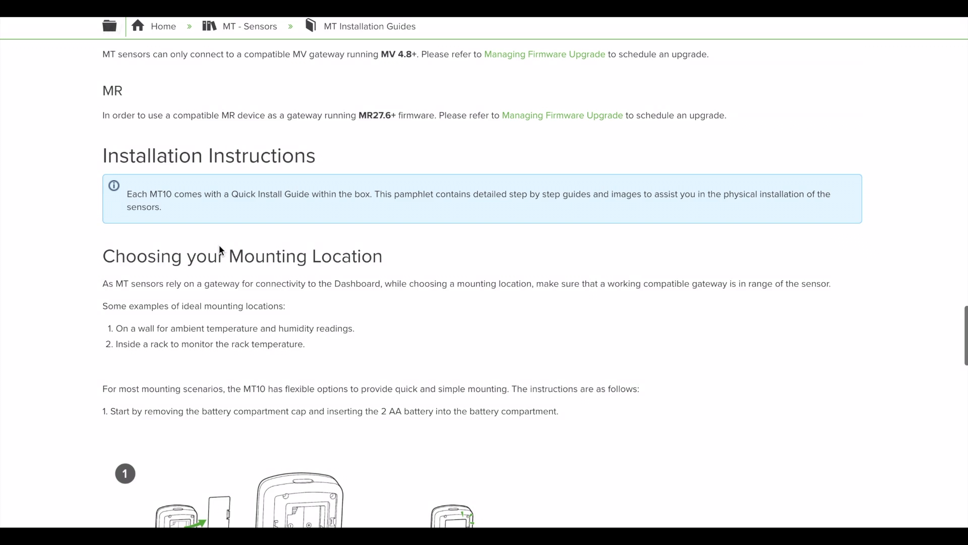
scroll(219, 245, up, 1)
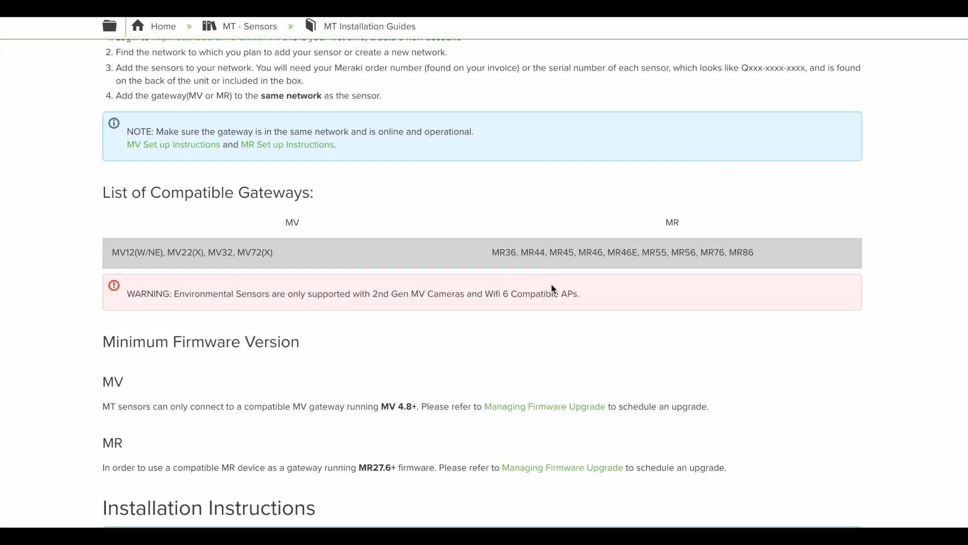
drag(217, 298, 373, 295)
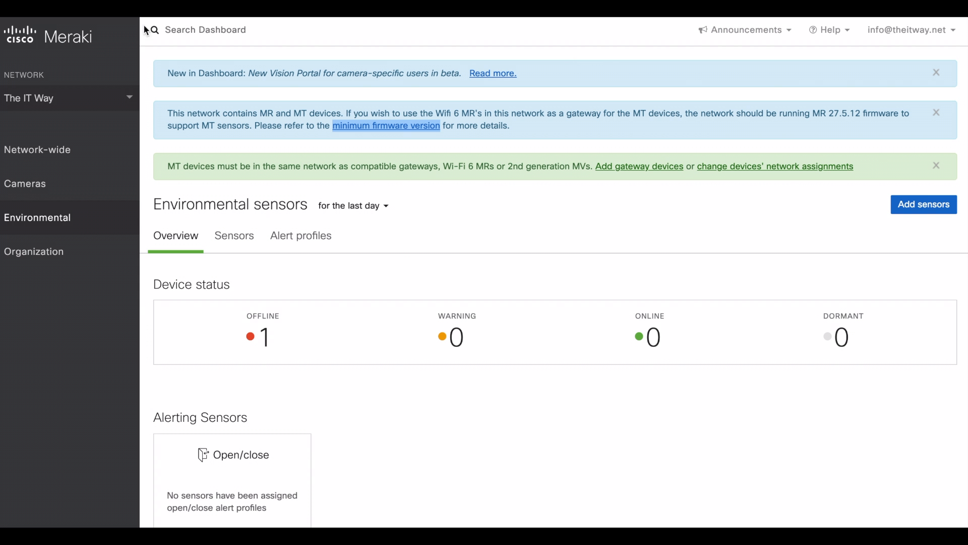
mouse_move(93, 194)
click(167, 211)
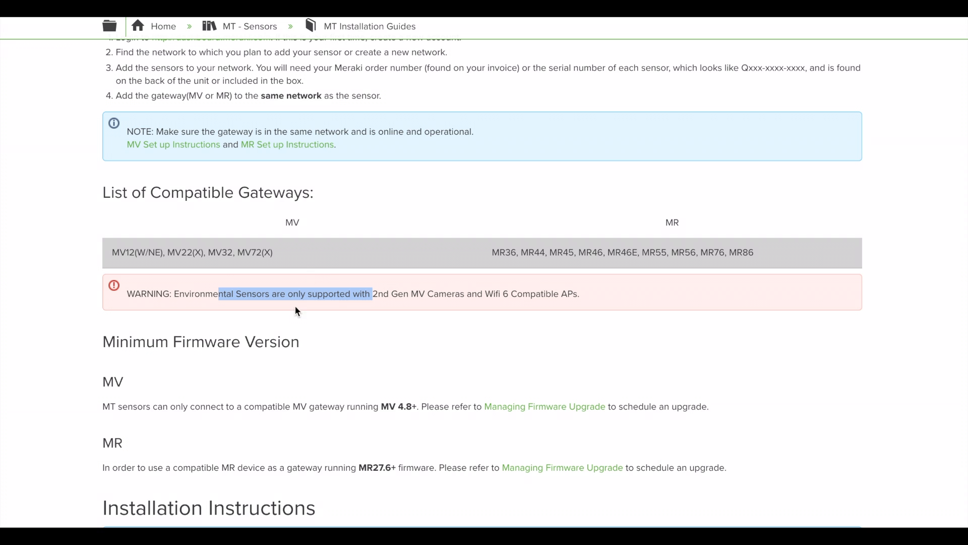
Step: Highlight part of the MV32 camera name, then reopen the Environmental sensors overview
drag(216, 252, 231, 252)
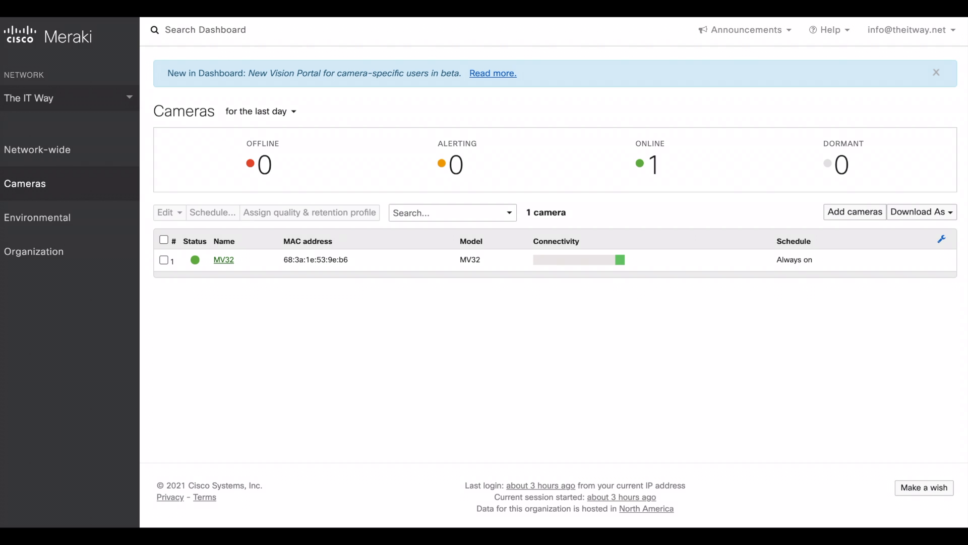
mouse_move(67, 230)
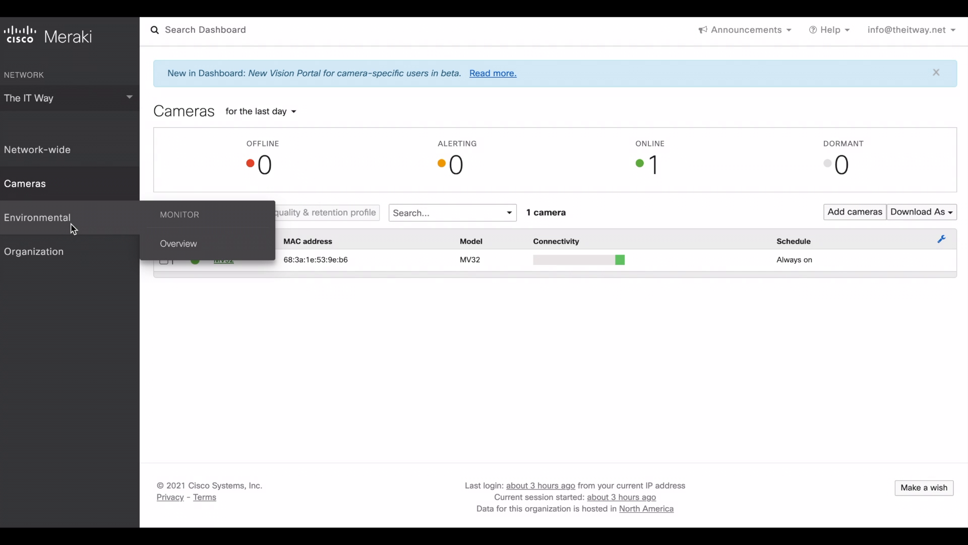
click(174, 247)
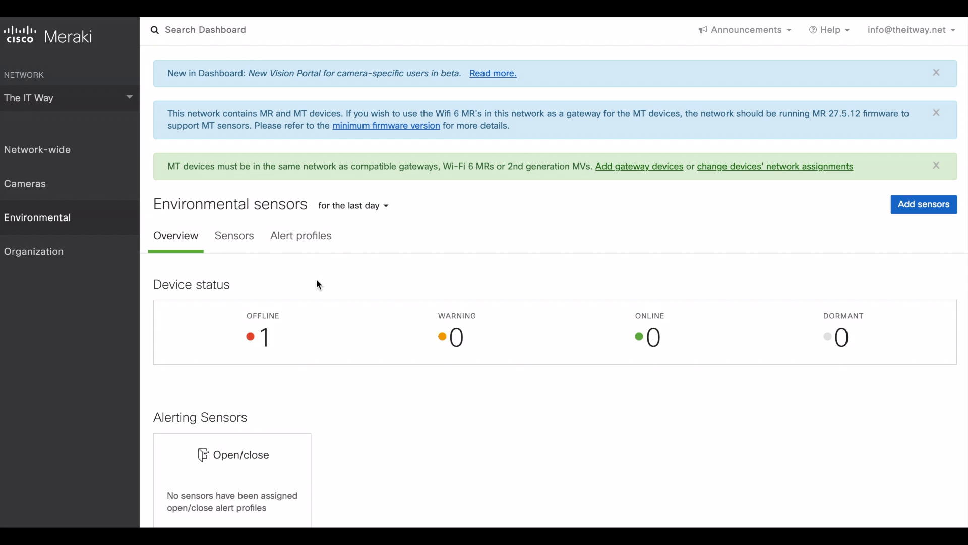
double_click(265, 338)
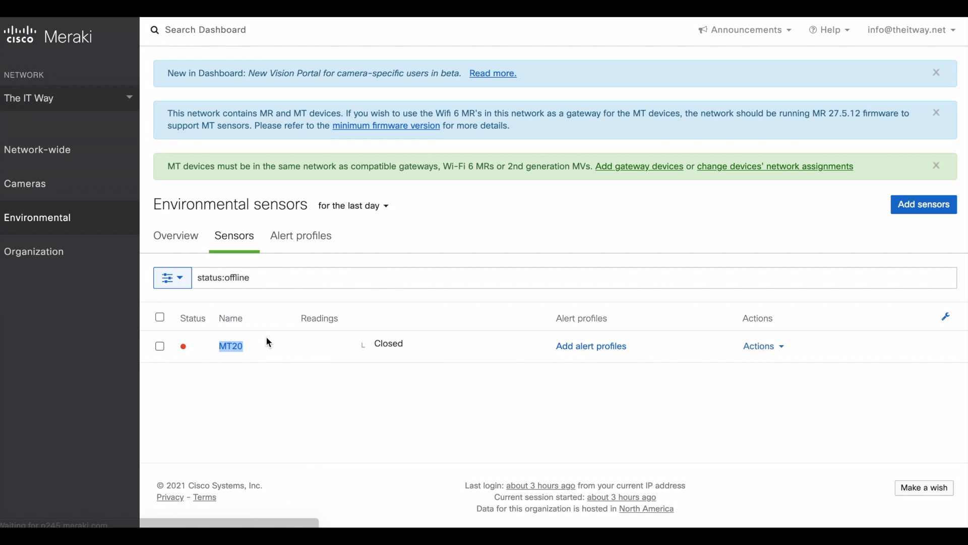
click(238, 346)
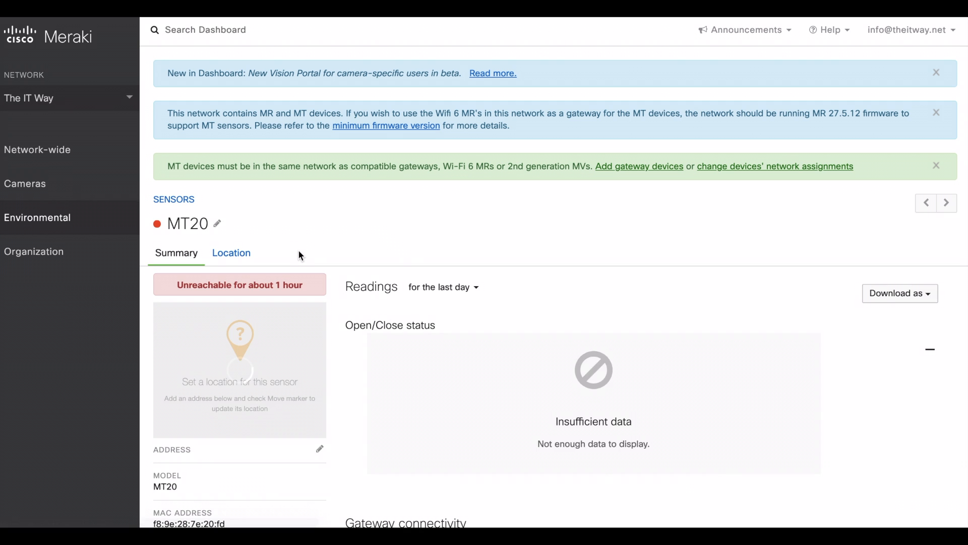
click(188, 202)
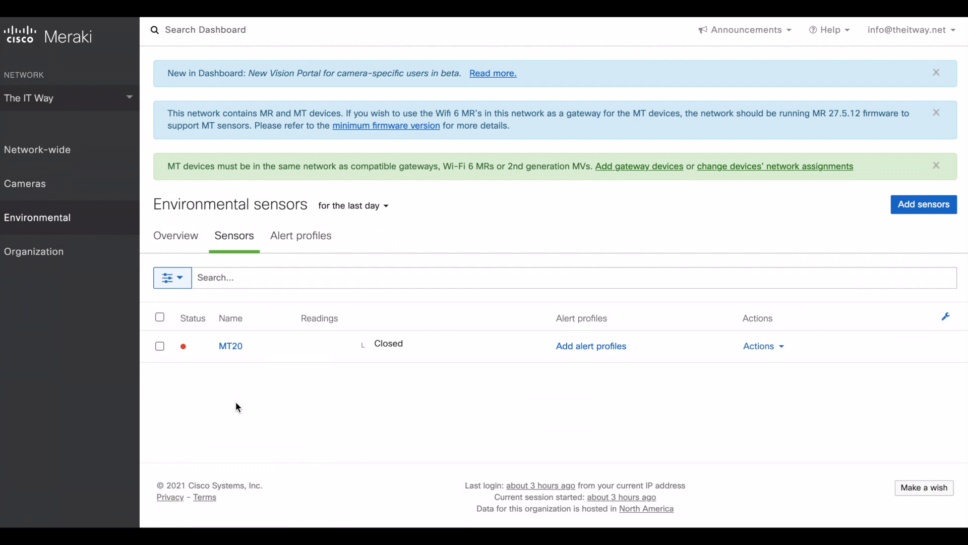
click(231, 348)
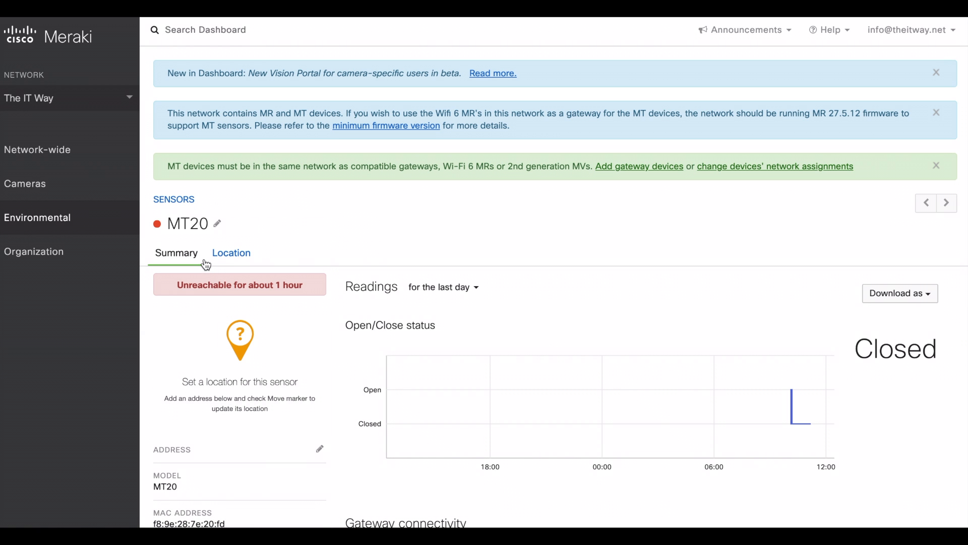
click(183, 201)
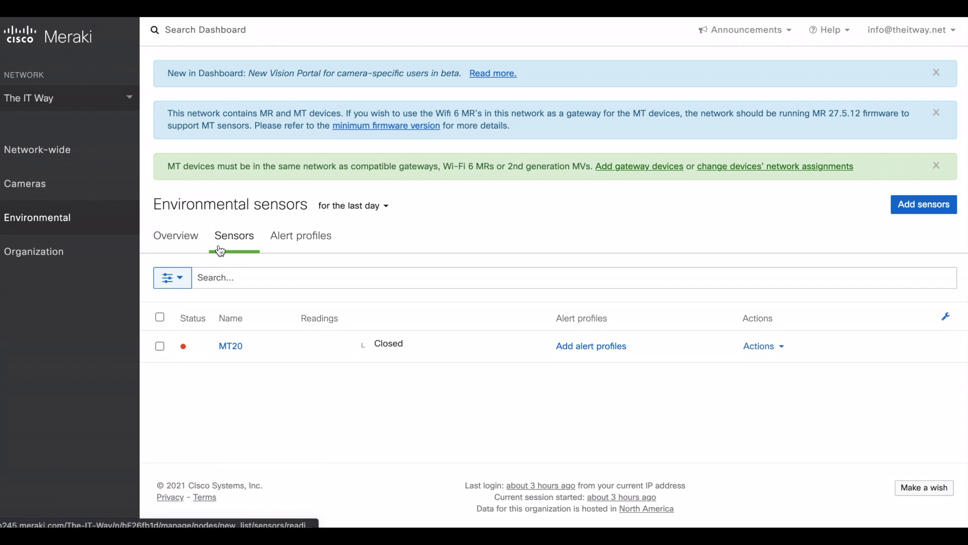
click(191, 245)
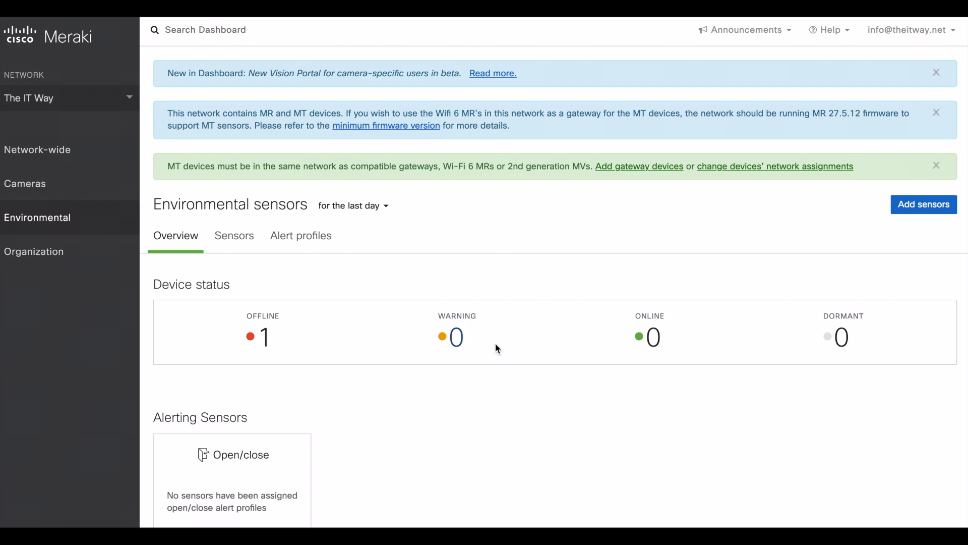
Step: Scroll through the Environmental overview, then show the Sensors tab listing MT20
scroll(424, 389, down, 3)
scroll(423, 389, down, 2)
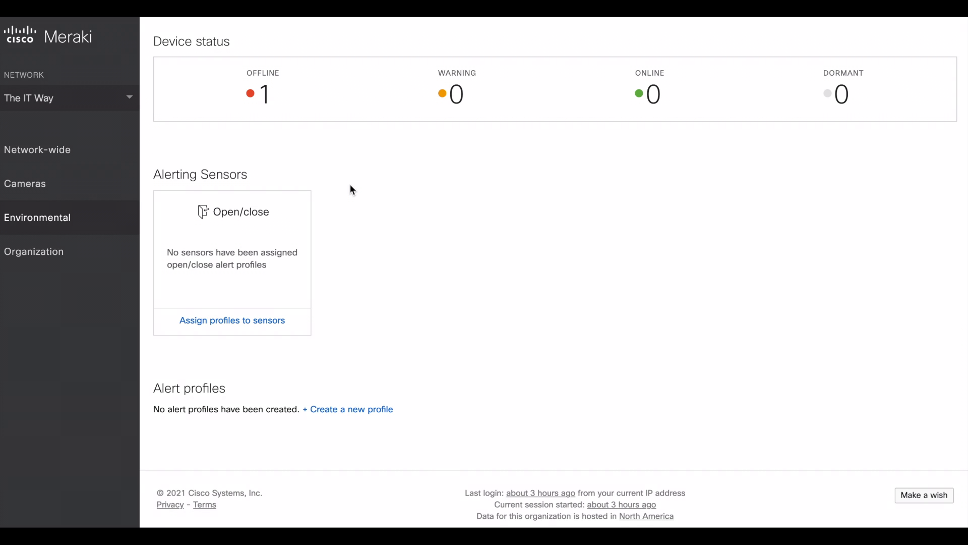
scroll(352, 190, up, 5)
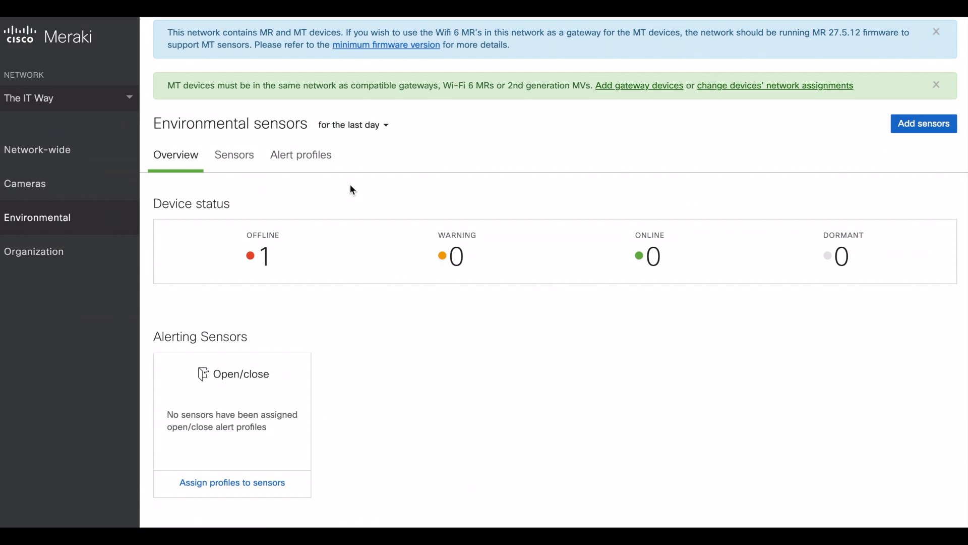
scroll(352, 190, down, 3)
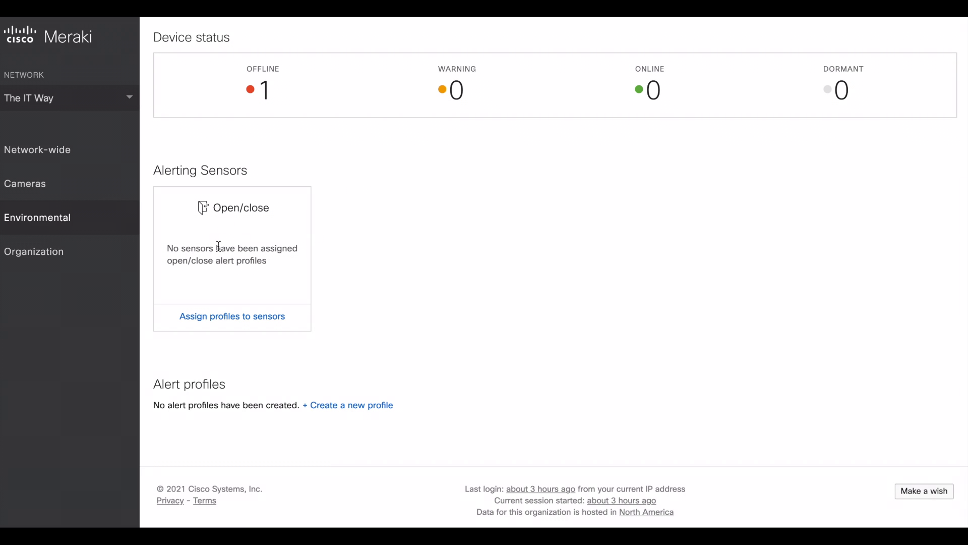
scroll(446, 223, up, 5)
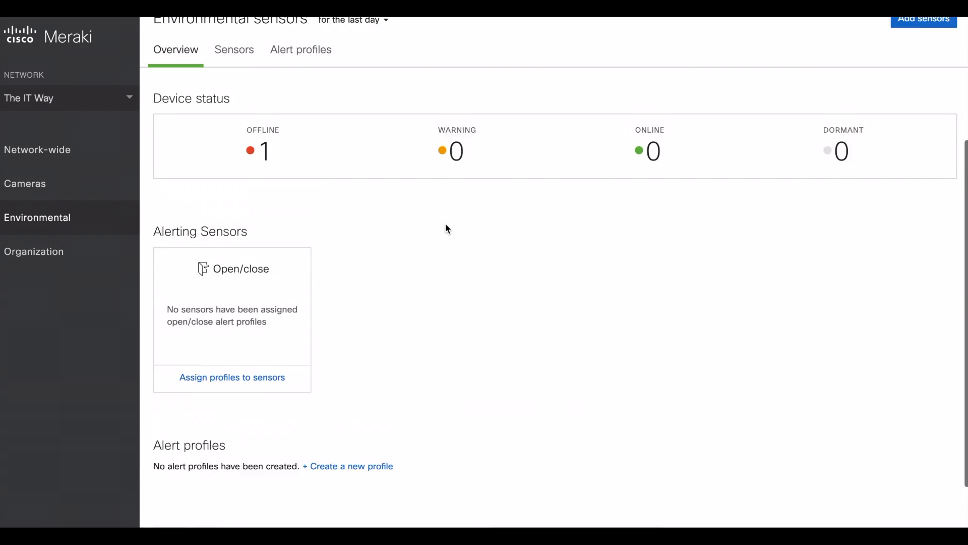
scroll(262, 191, up, 2)
click(244, 240)
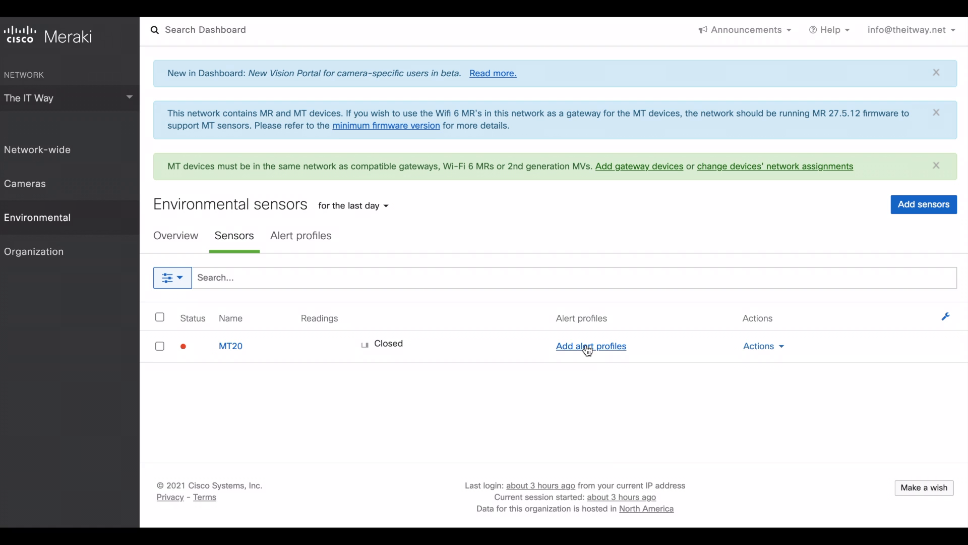
click(765, 346)
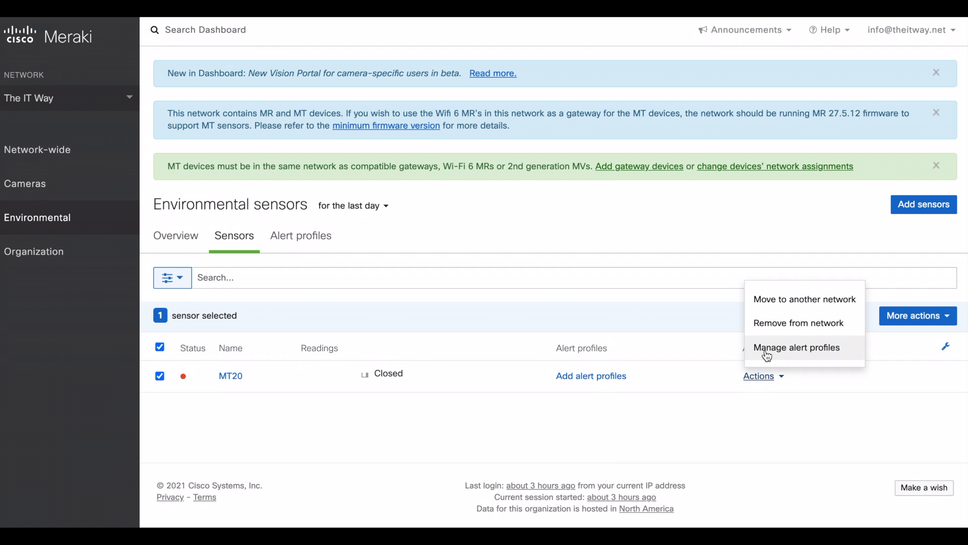
click(644, 418)
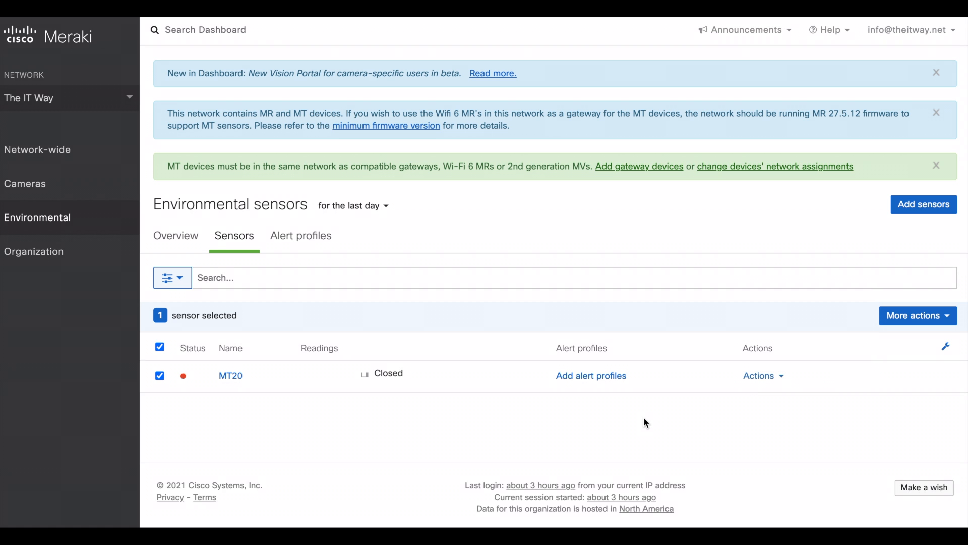
click(302, 237)
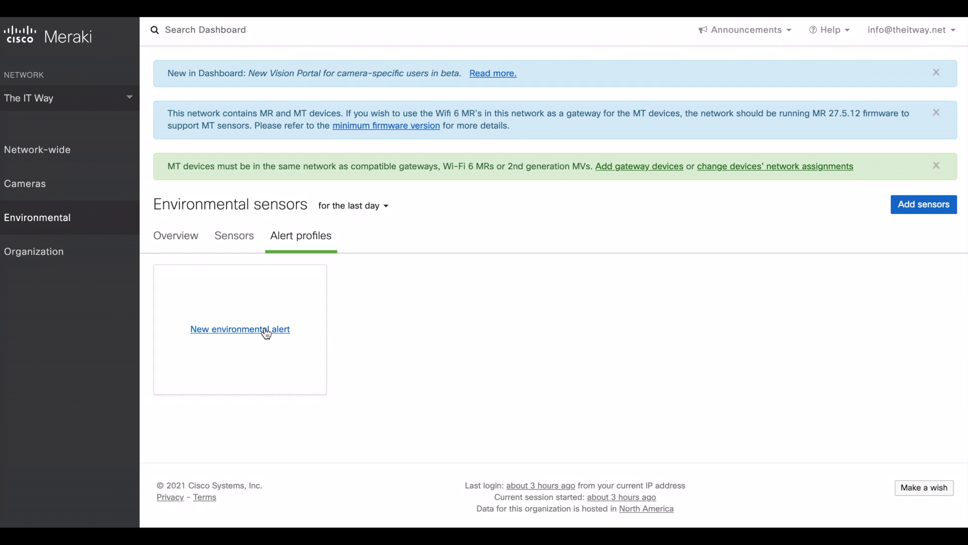
click(190, 239)
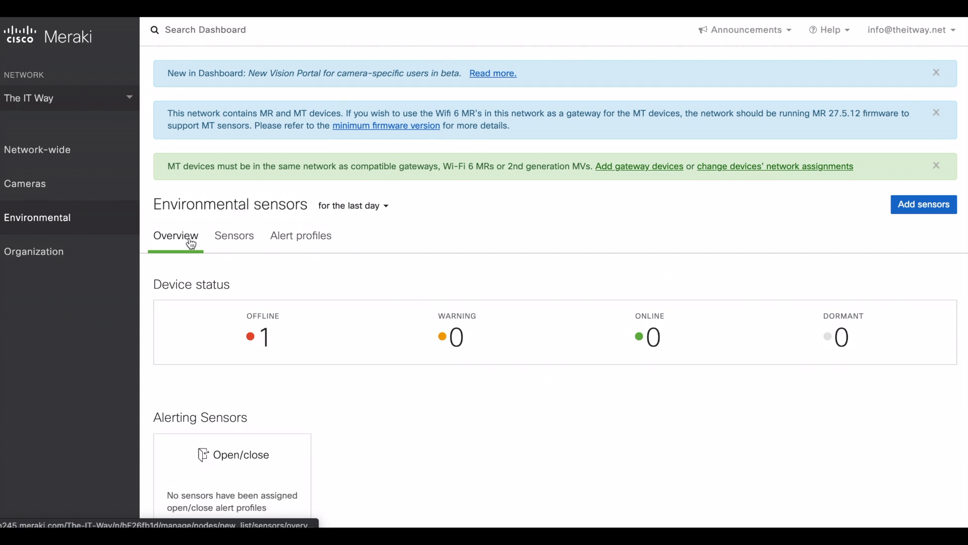
scroll(363, 496, down, 4)
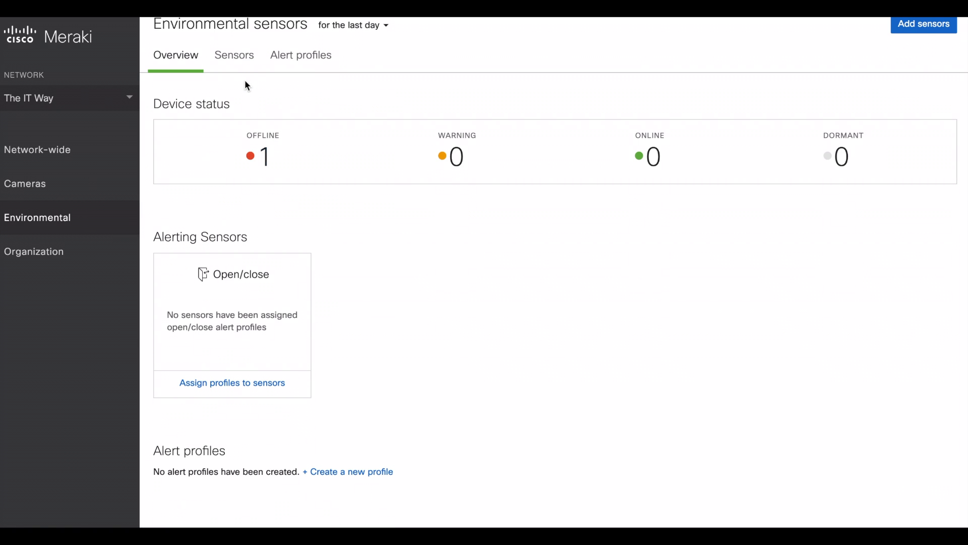
click(236, 56)
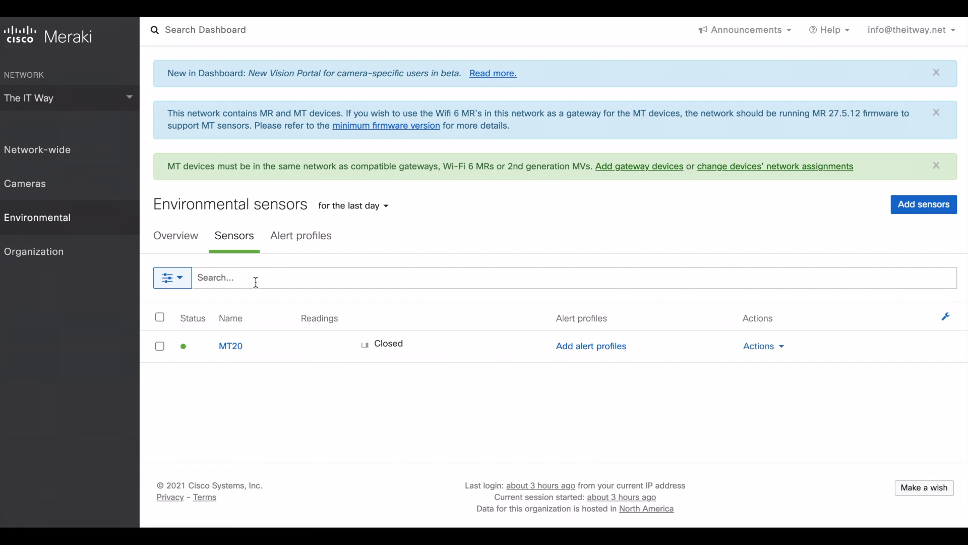
Step: Open MT20's detail page and check its -37 dBm signal from the MV32 gateway
click(234, 344)
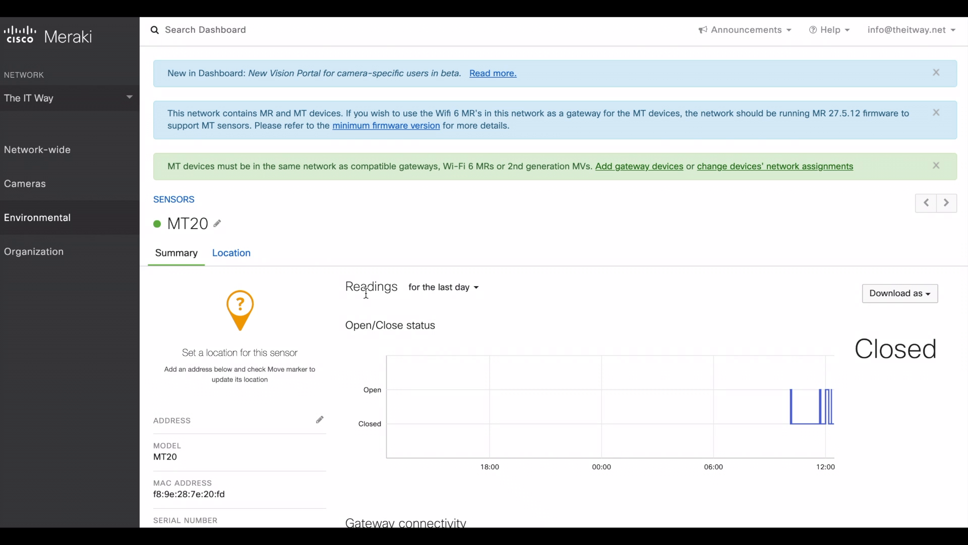
scroll(366, 294, down, 1)
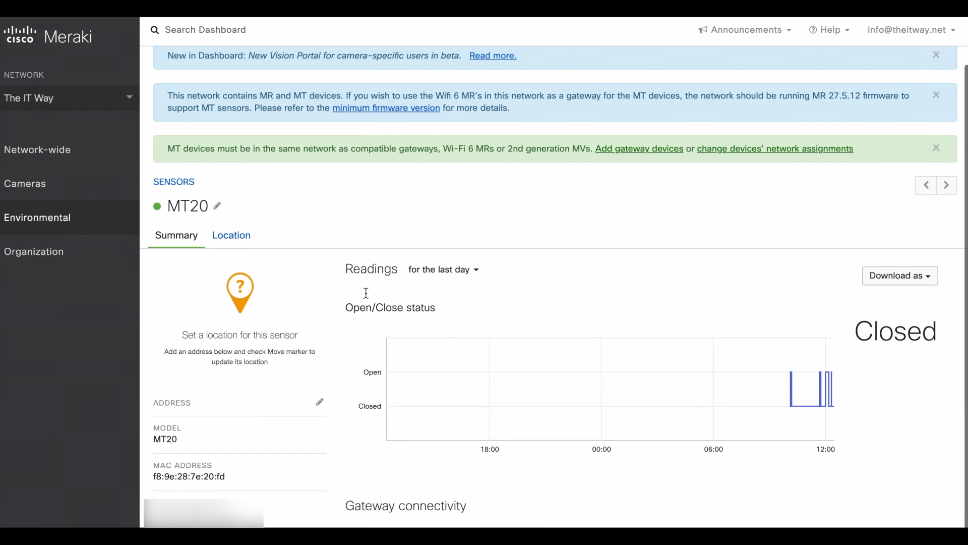
scroll(368, 297, down, 5)
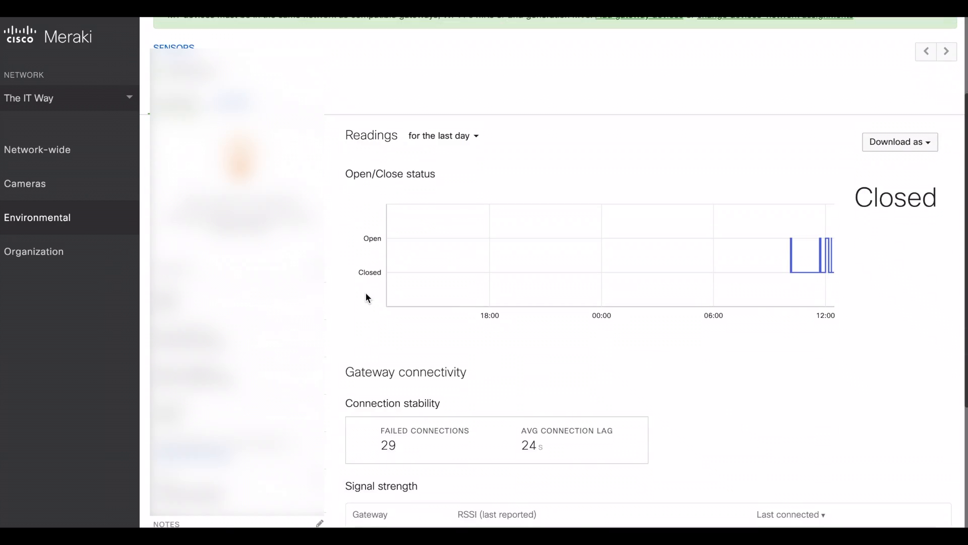
scroll(367, 298, down, 2)
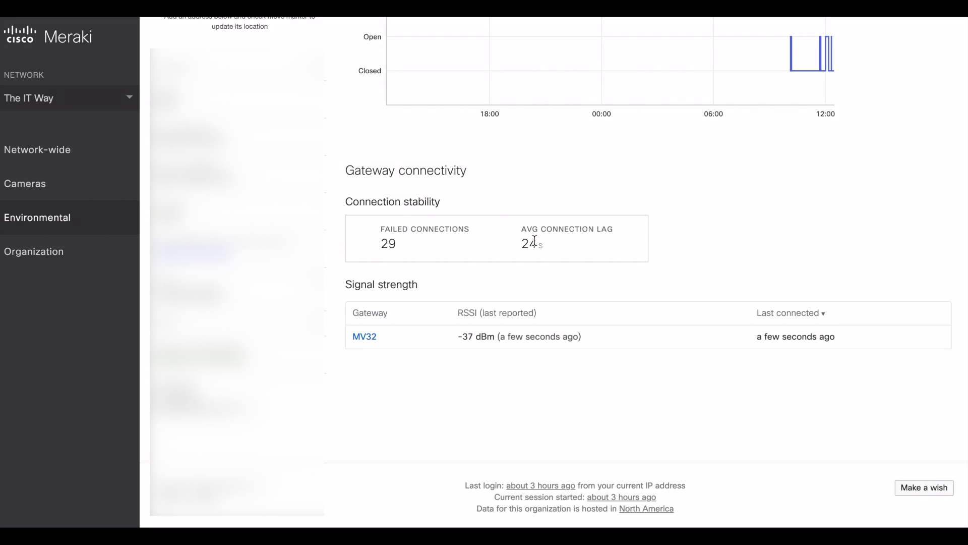
drag(458, 336, 500, 338)
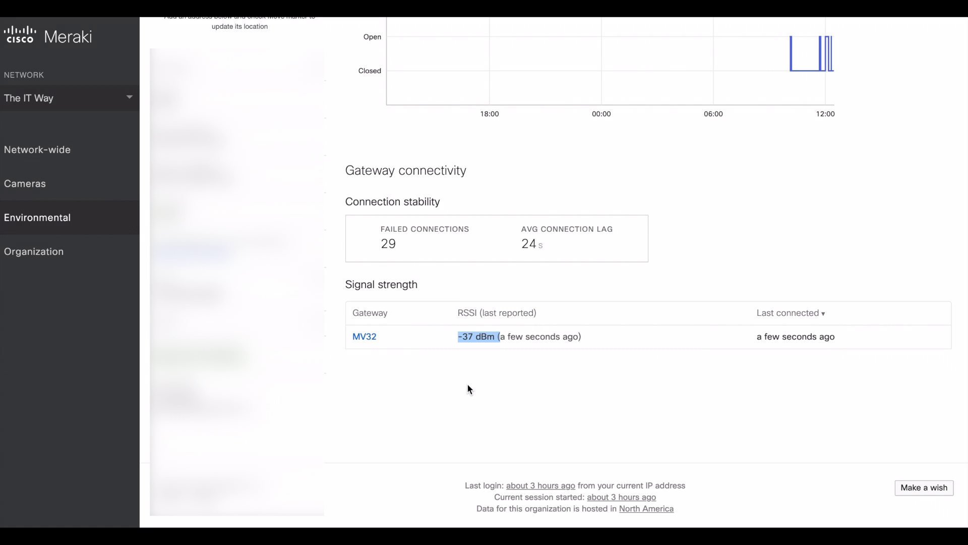
scroll(370, 369, up, 7)
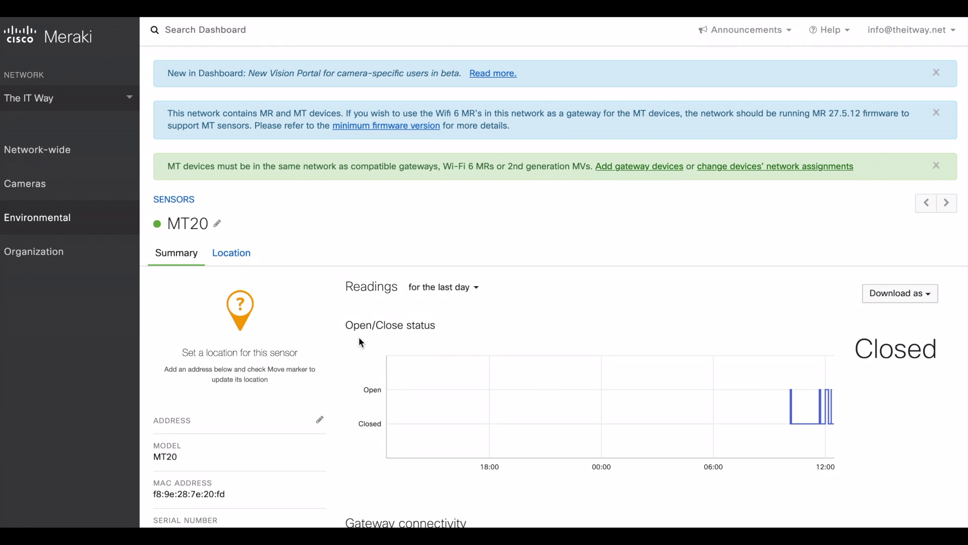
Step: Show MT20 readings for the last 2 hours, then go to the overview's Alert profiles
click(471, 288)
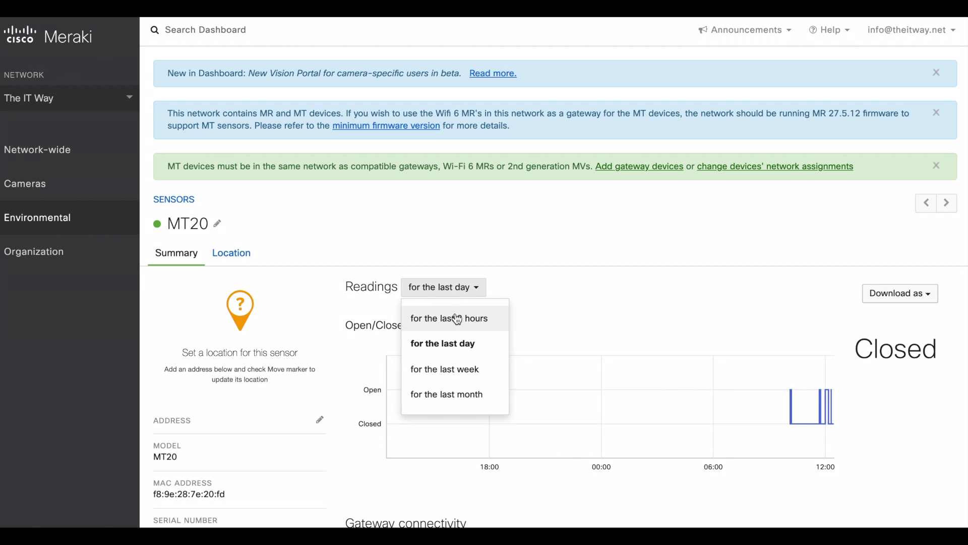
click(456, 318)
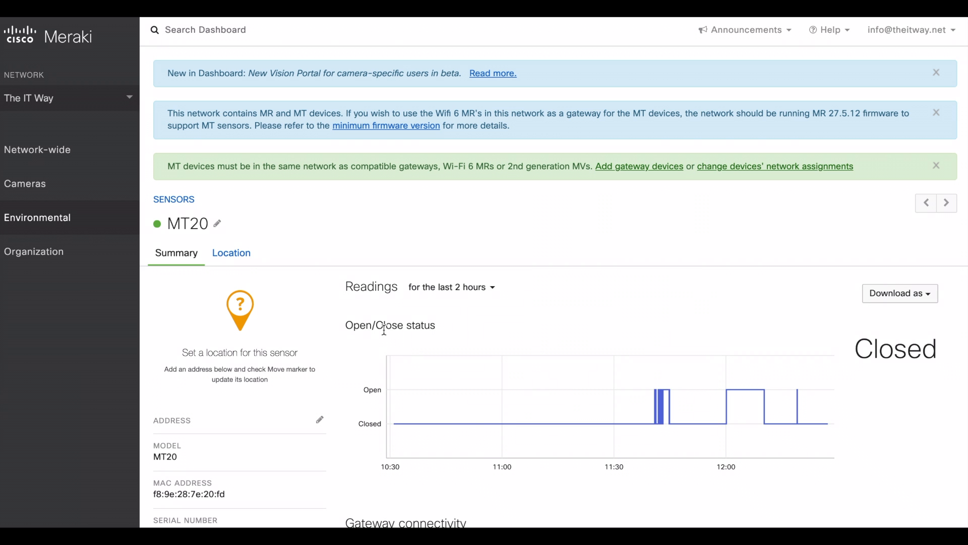
click(176, 201)
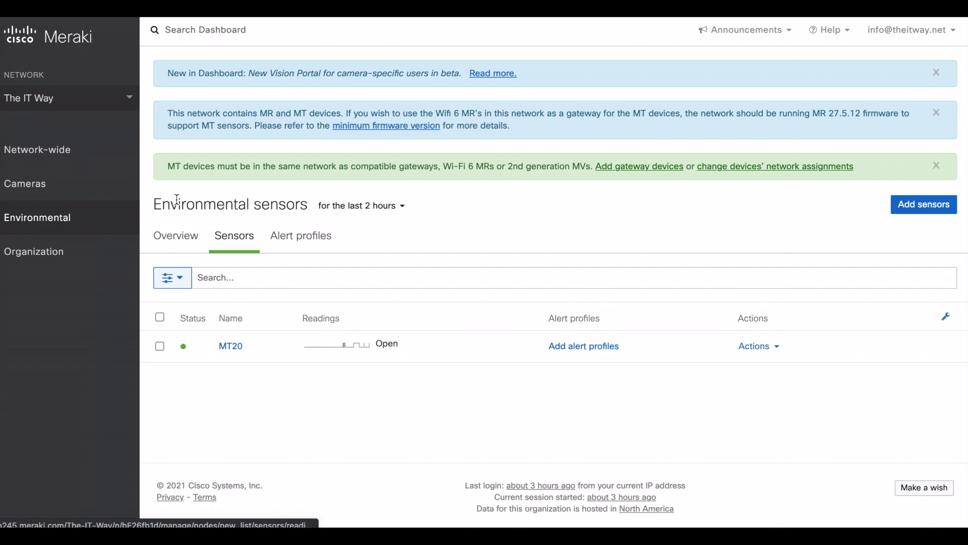
click(189, 249)
scroll(331, 391, down, 5)
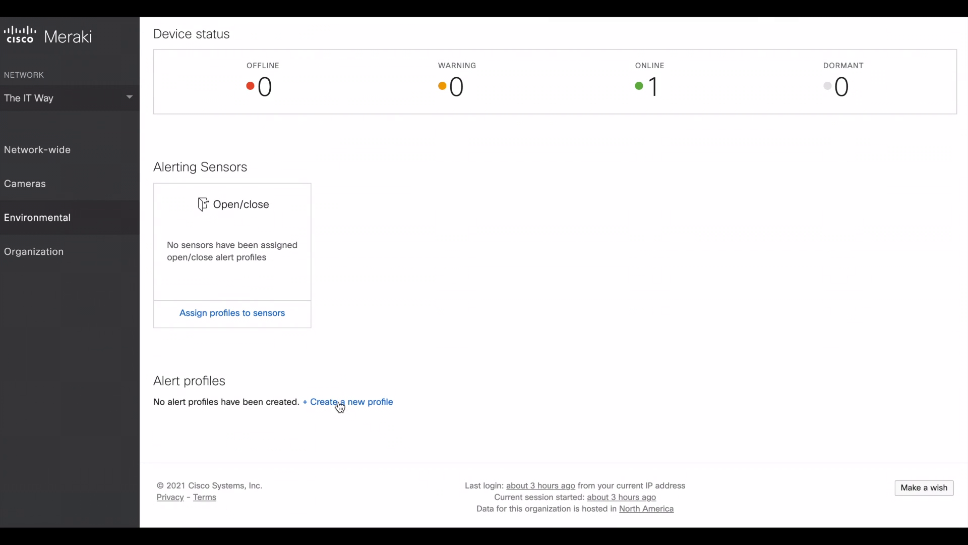
Step: Start a new alert profile named 'Door open' with the condition Door is open
click(341, 403)
click(379, 132)
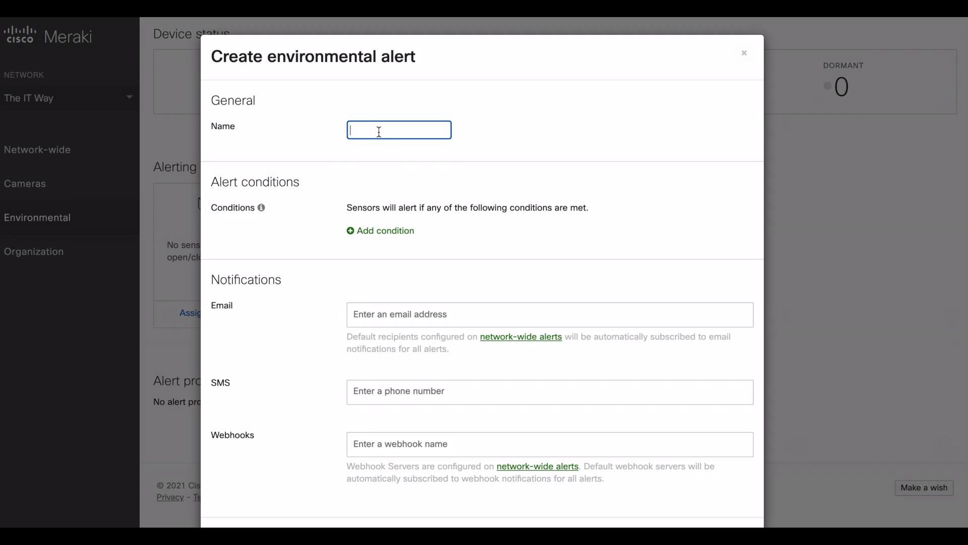
text(Door open)
click(388, 230)
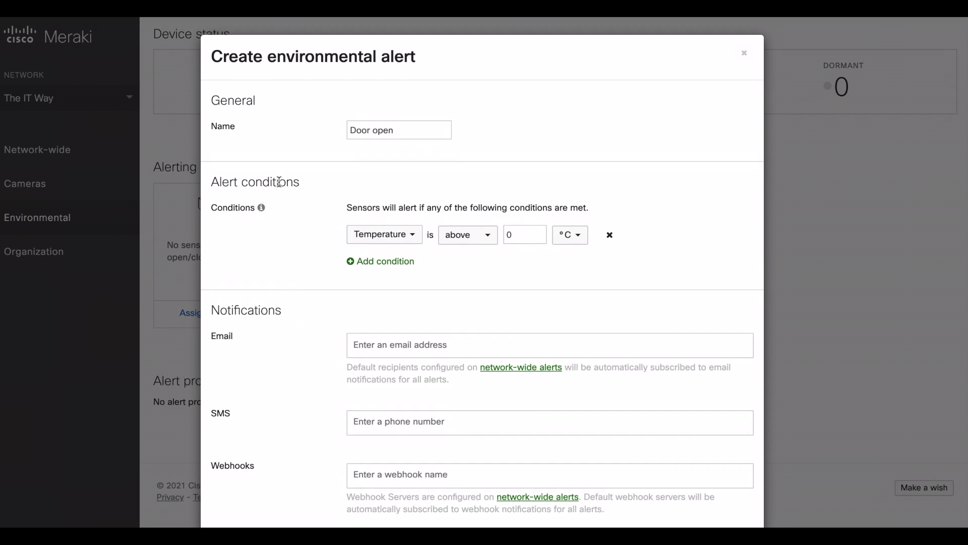
click(384, 232)
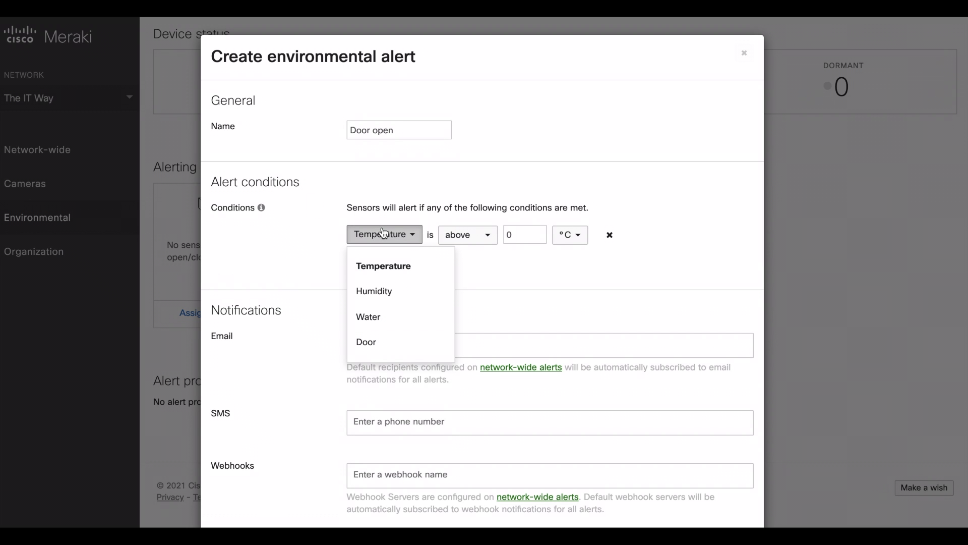
click(376, 342)
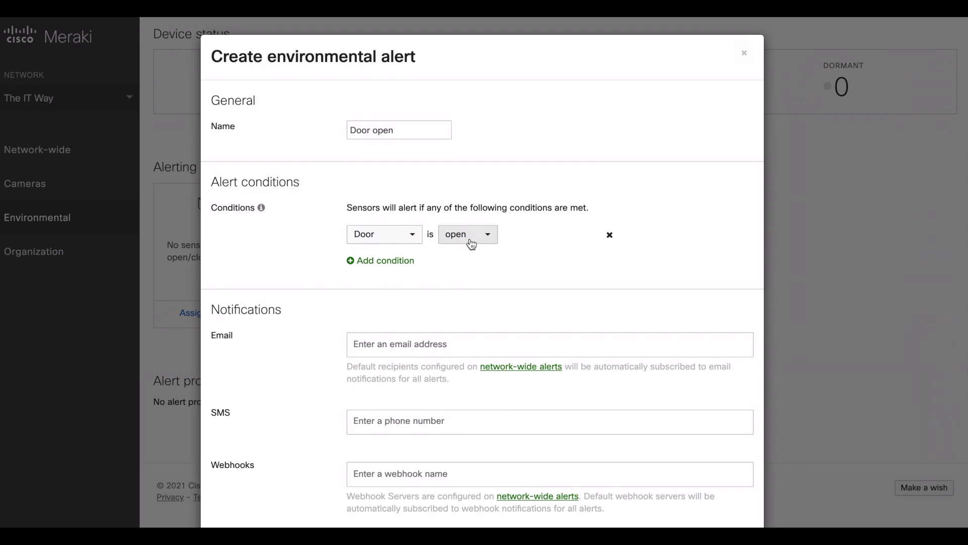
Step: Add the notification e-mail address as the recipient and save the profile
scroll(294, 319, down, 2)
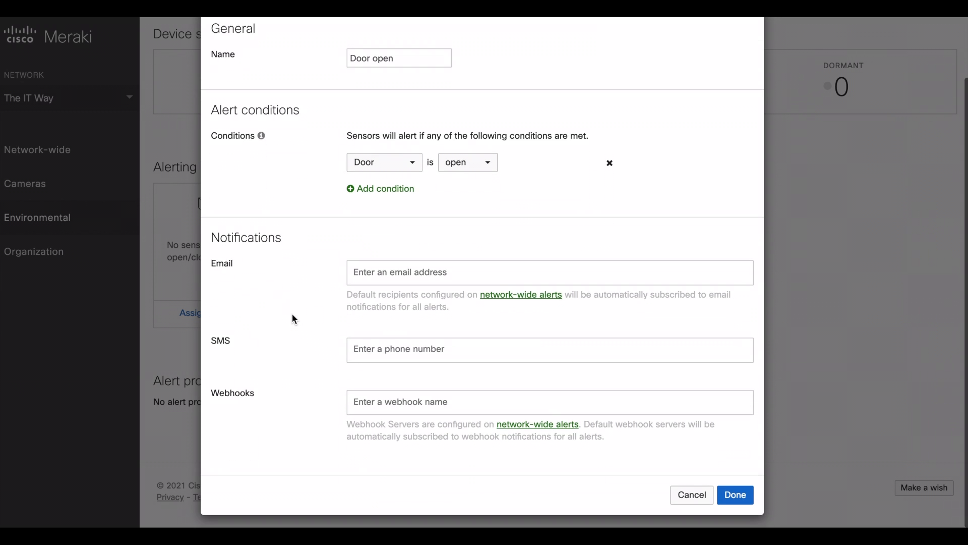
drag(228, 238, 298, 240)
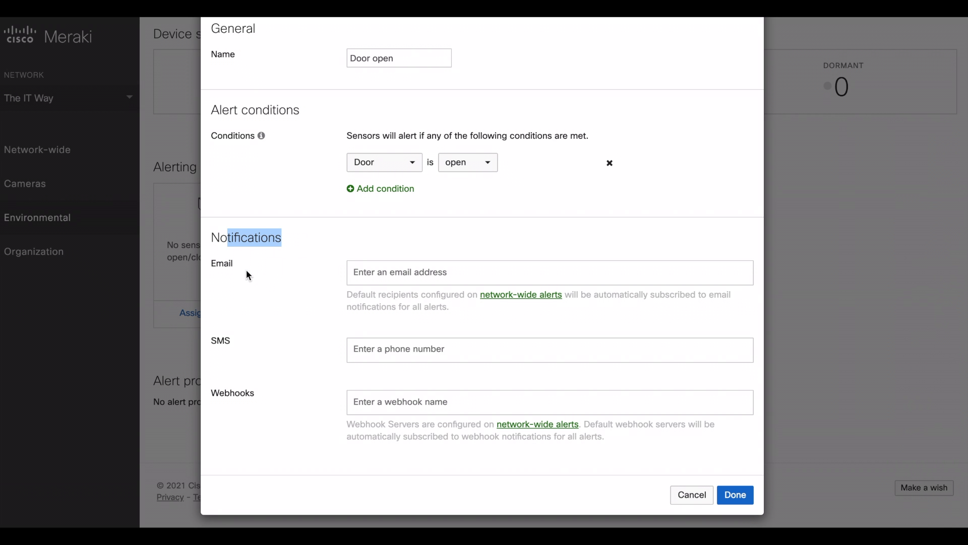
click(352, 275)
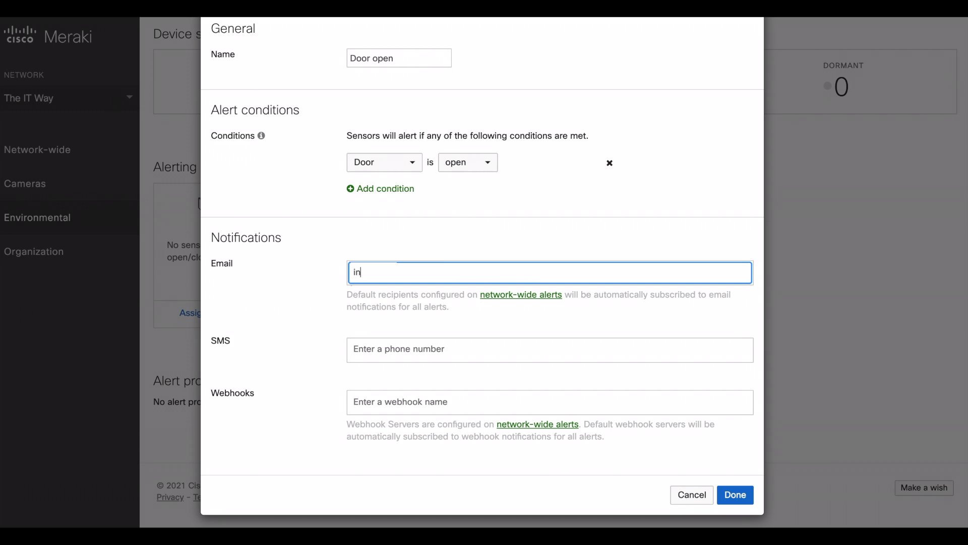
click(378, 353)
click(382, 401)
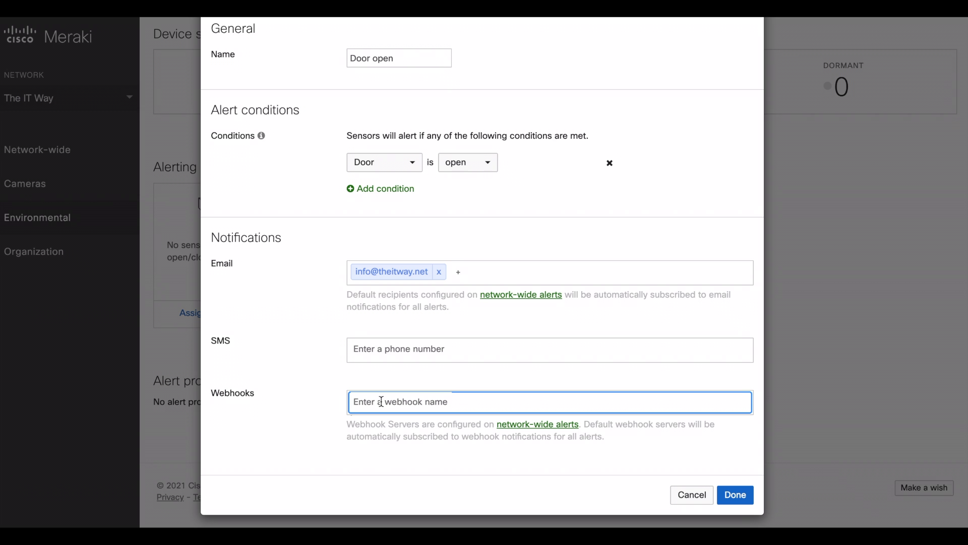
scroll(316, 330, up, 1)
scroll(316, 330, down, 1)
click(741, 492)
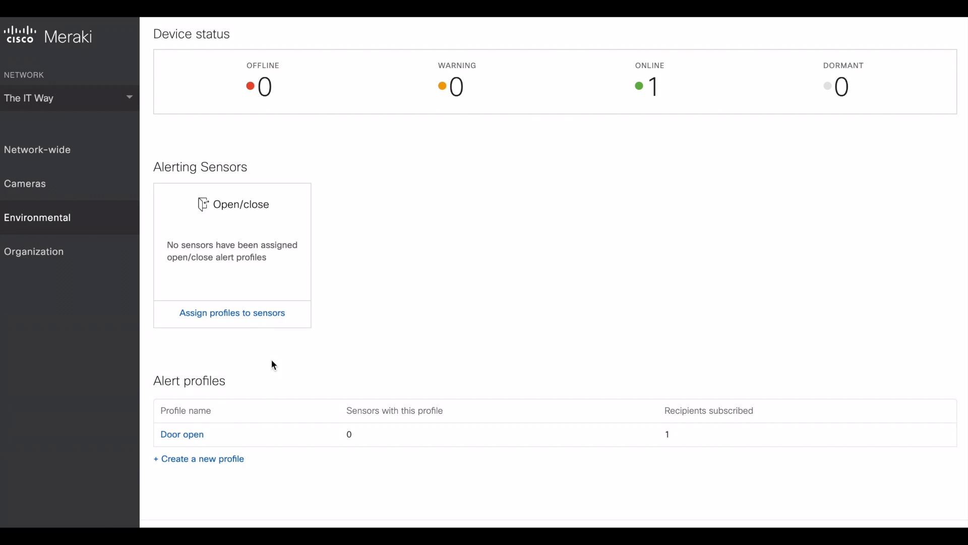
Step: Send a test alert, then attach the Door open profile to MT20 and save
click(250, 316)
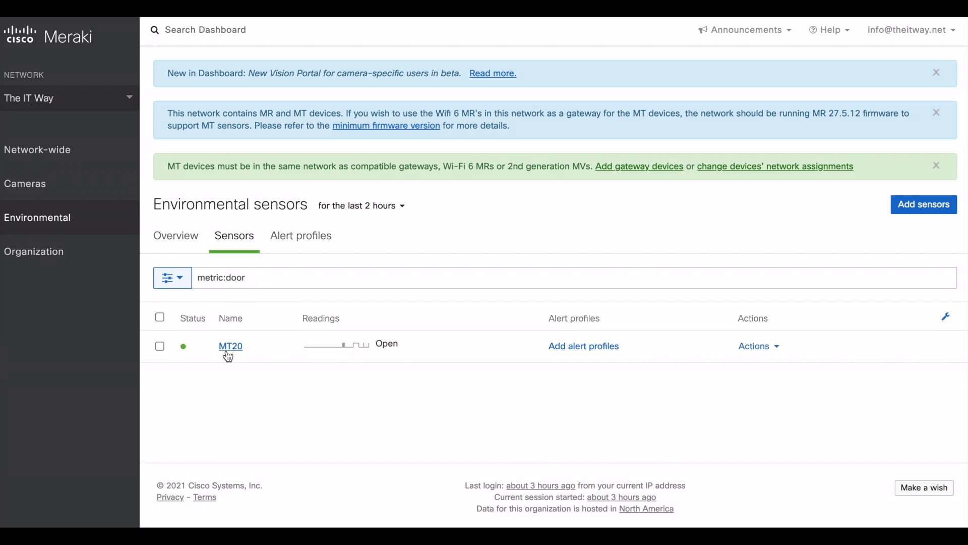
click(570, 347)
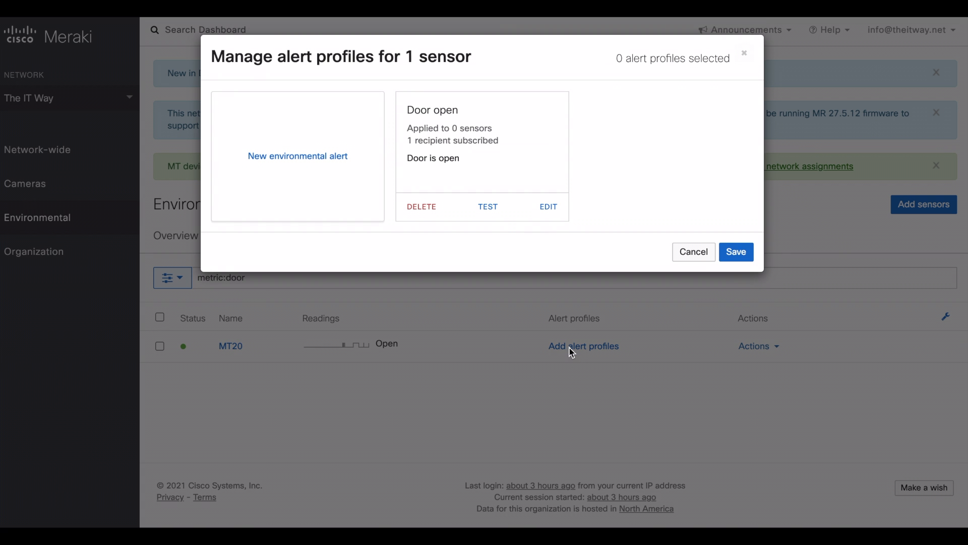
click(486, 207)
click(493, 152)
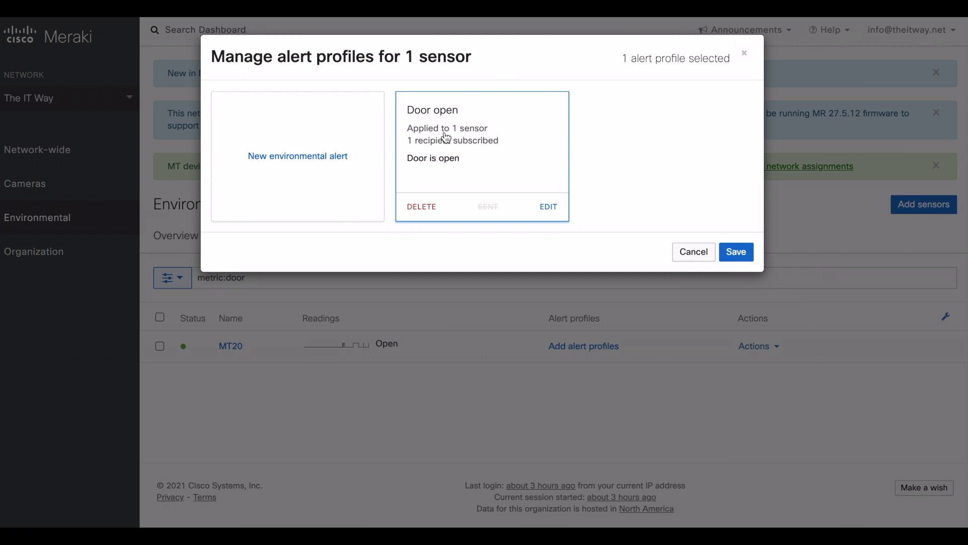
click(735, 252)
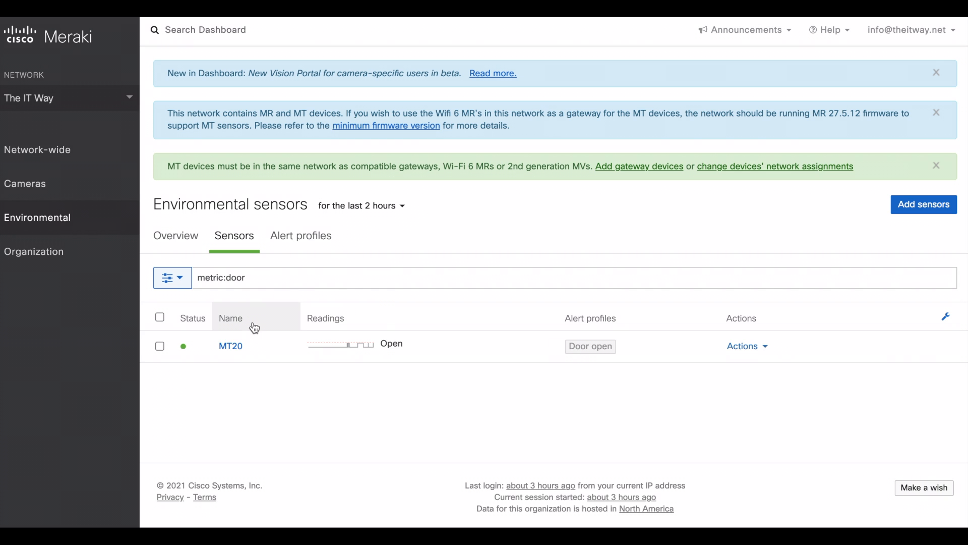
Step: Open MT20's details, return to the Sensors list, and reopen MT20 now reading Open
click(231, 348)
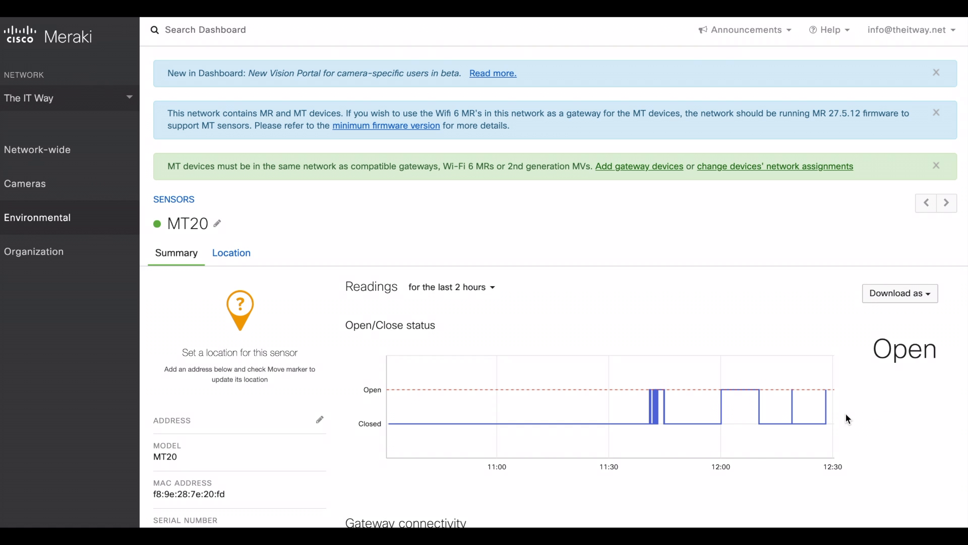
click(187, 201)
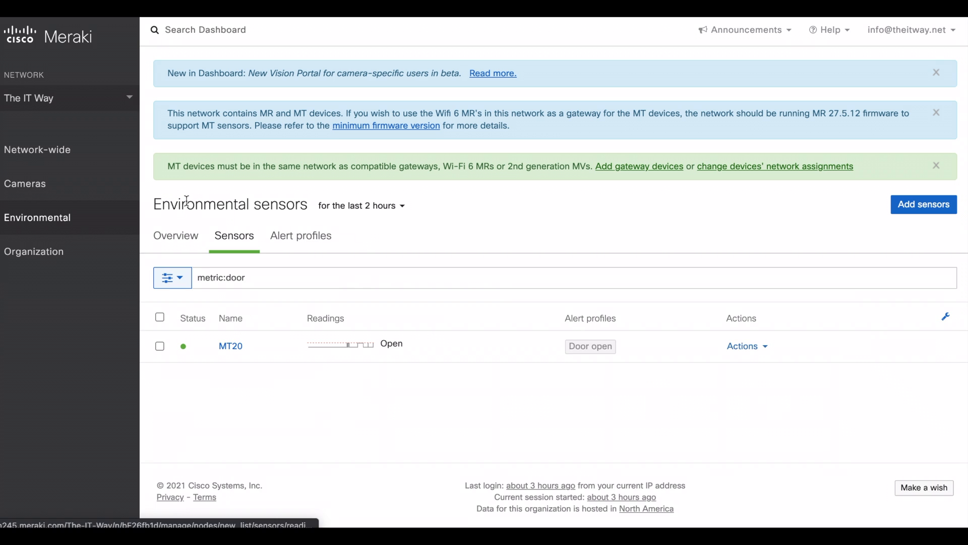
click(229, 346)
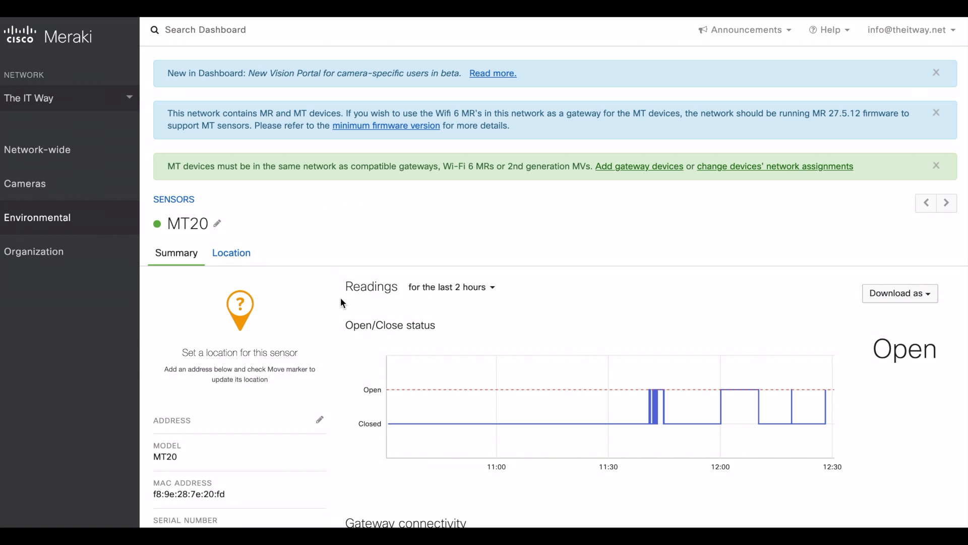